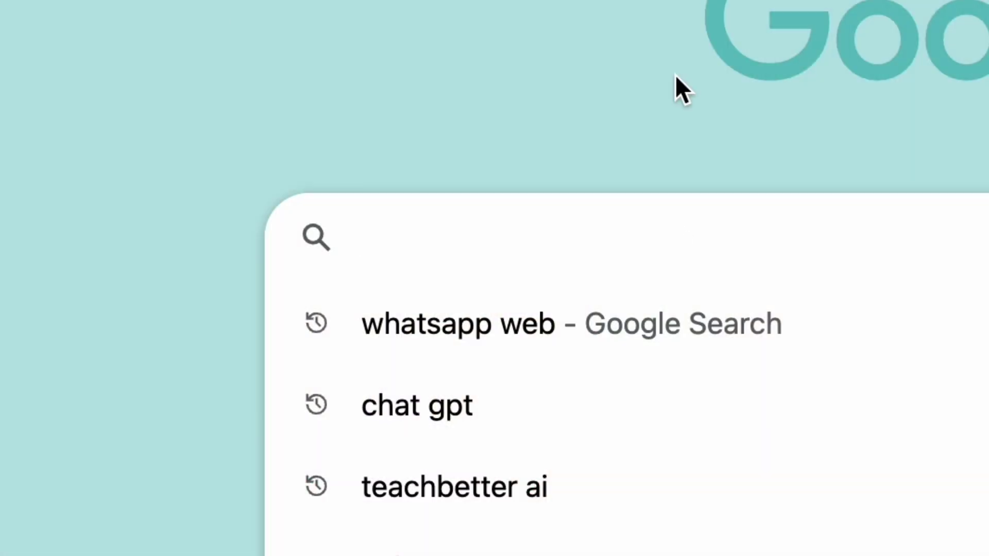
Step: Go to teachbetter.ai in Chrome, correcting the stray comma in the address
type("te")
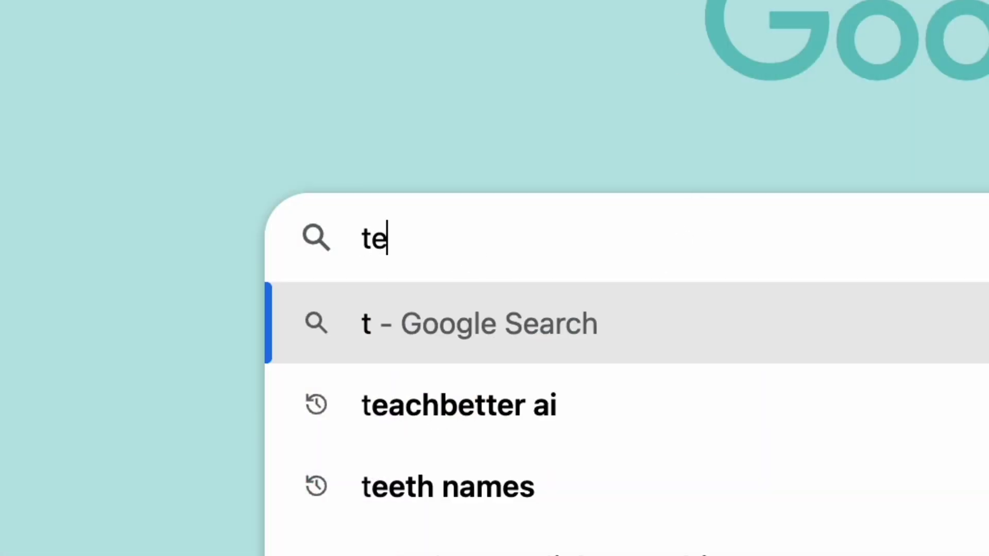
type("achbetter,")
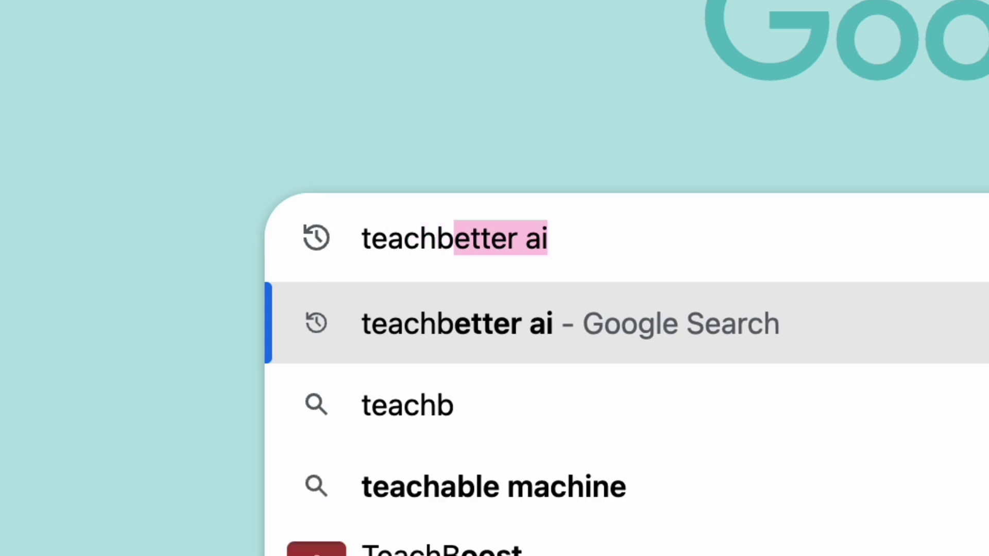
key("BackSpace")
type(".ai")
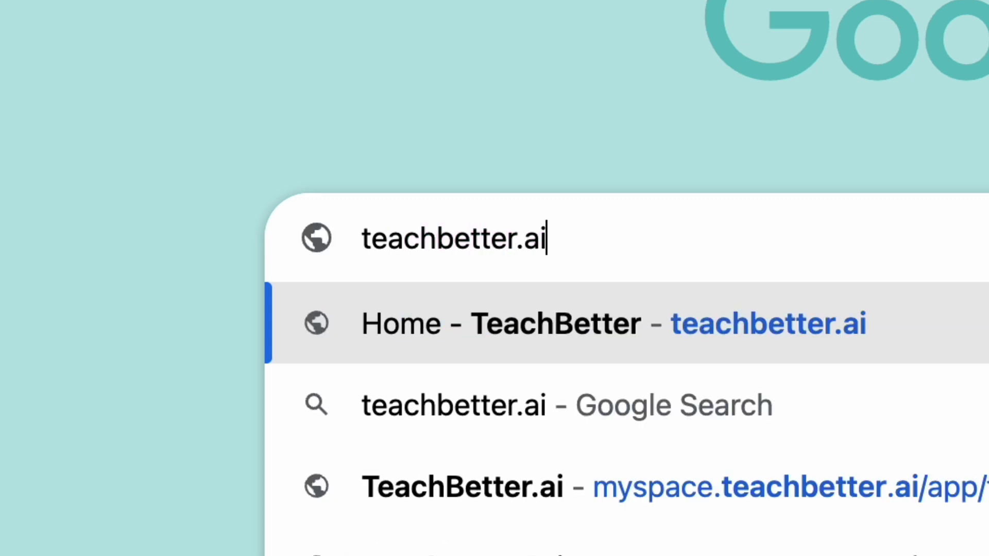
key("Return")
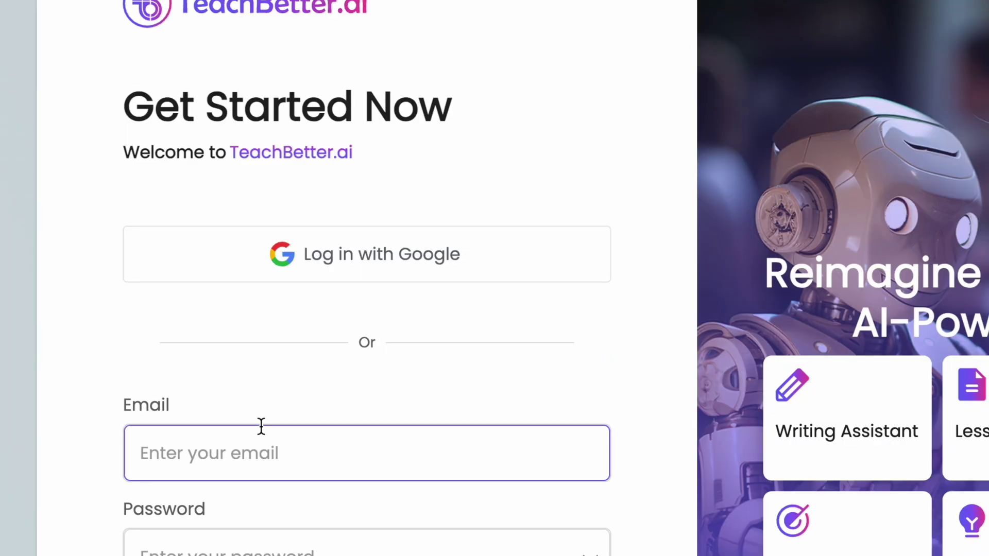
Step: Sign in to TeachBetter.ai with the Google account
left_click(364, 276)
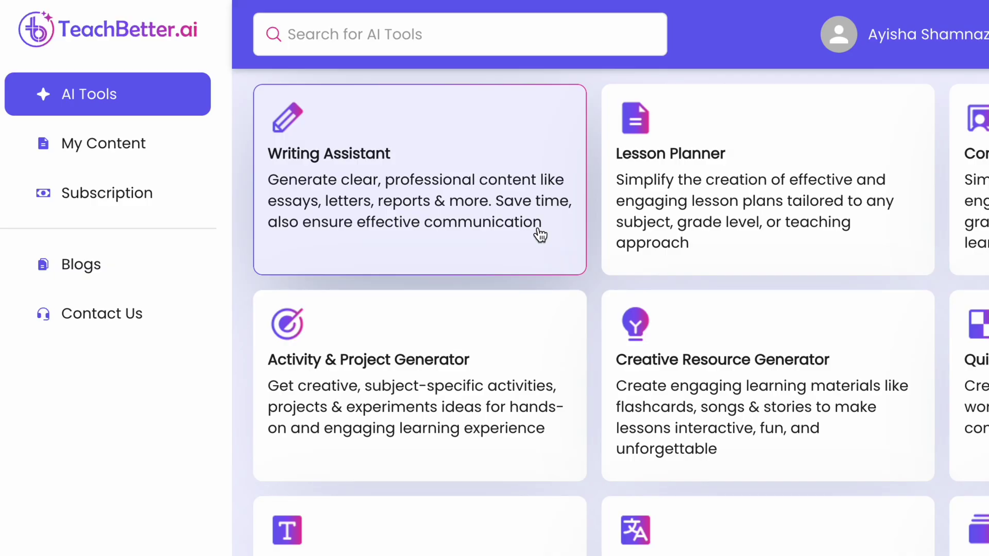
Step: In the Writing Assistant, choose Letter as the writing type with topic 'maternity leave'
left_click(462, 213)
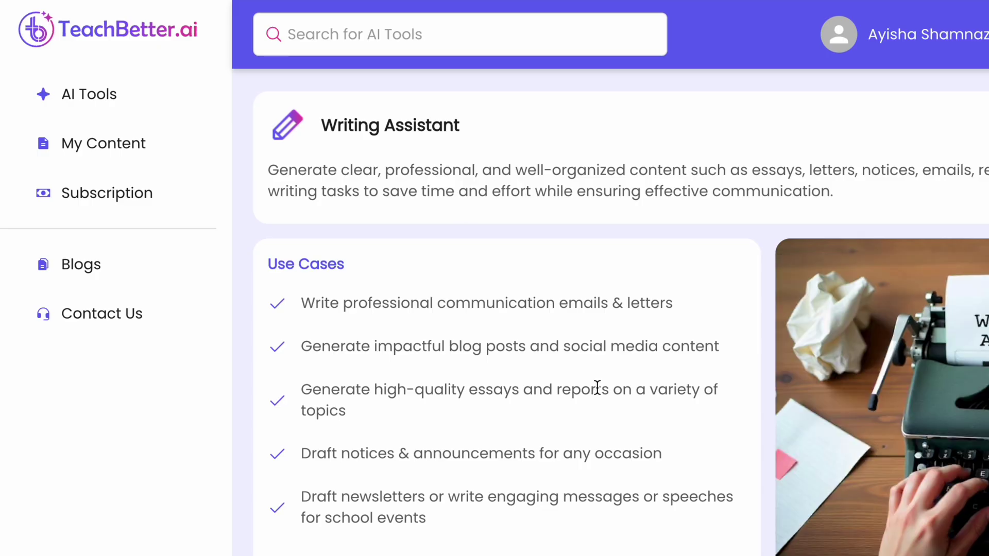
scroll(596, 389, "down", 5)
scroll(596, 387, "down", 3)
scroll(596, 386, "down", 1)
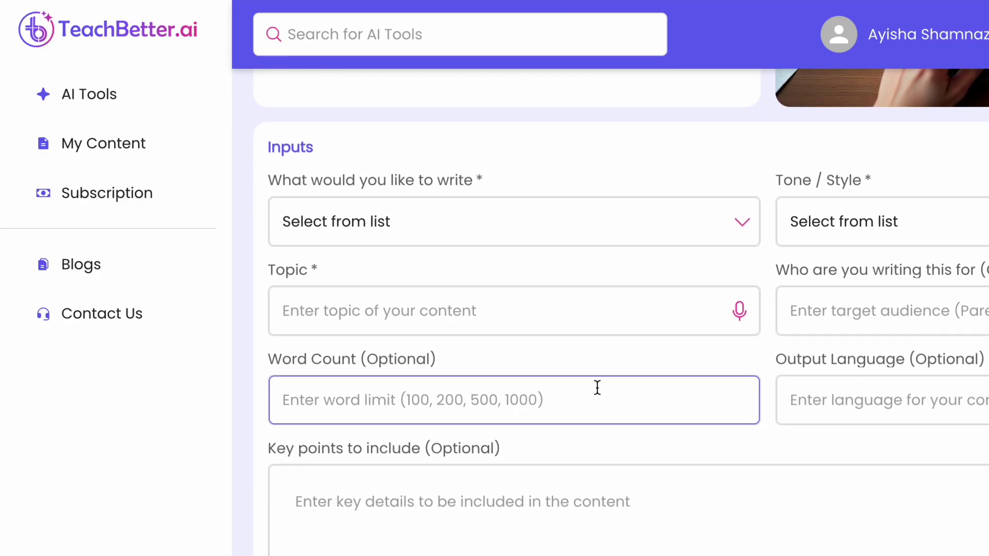
left_click(476, 225)
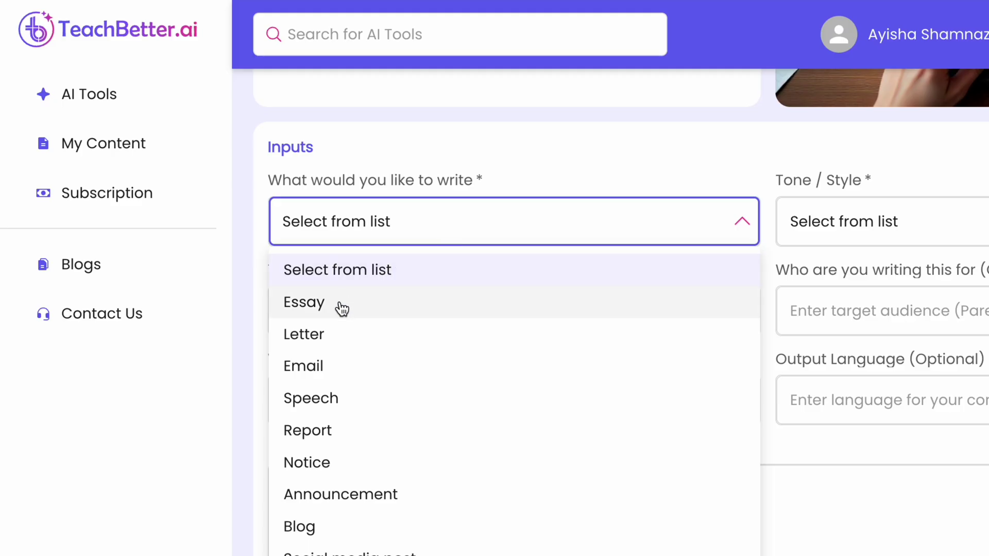
left_click(333, 335)
left_click(348, 322)
type("maternity leave")
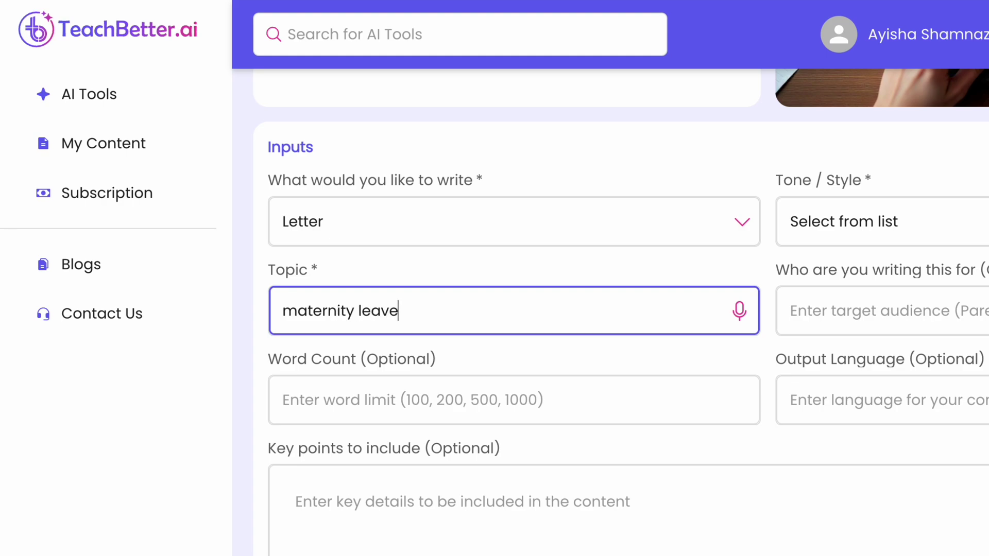
Step: Set Formal tone, audience 'principal', 100 words and British English, then generate the letter
left_click(958, 221)
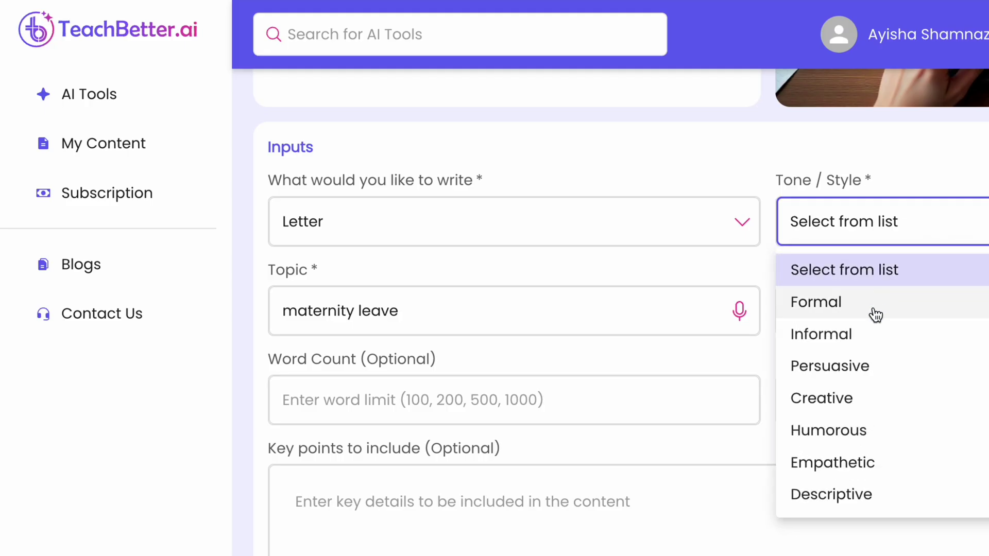
left_click(869, 310)
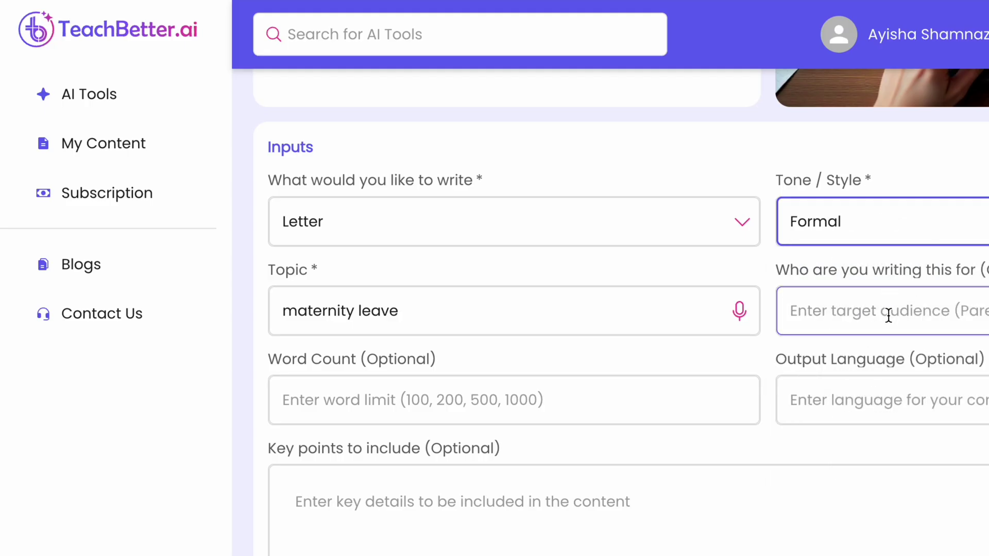
left_click(888, 316)
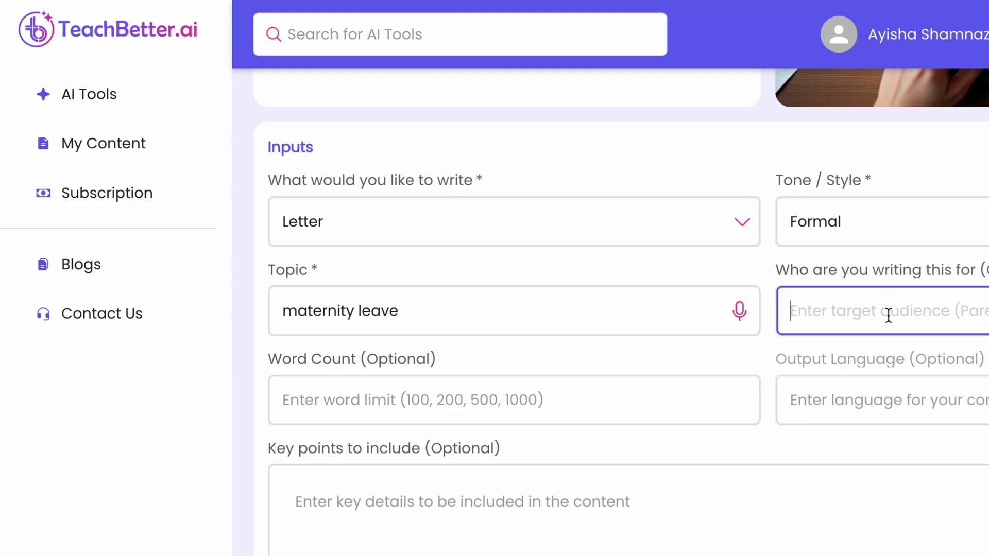
type("principal")
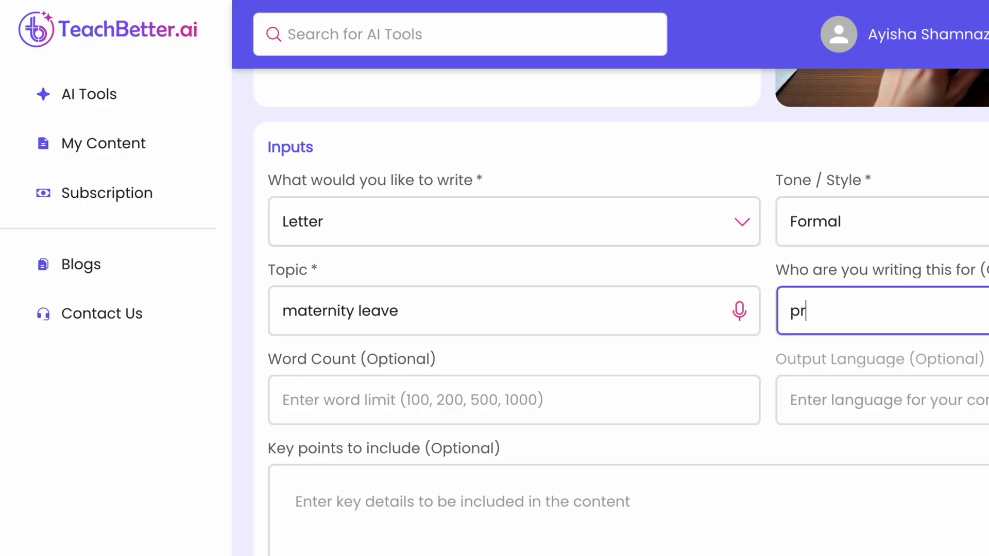
scroll(411, 354, "down", 1)
left_click(411, 353)
type("100")
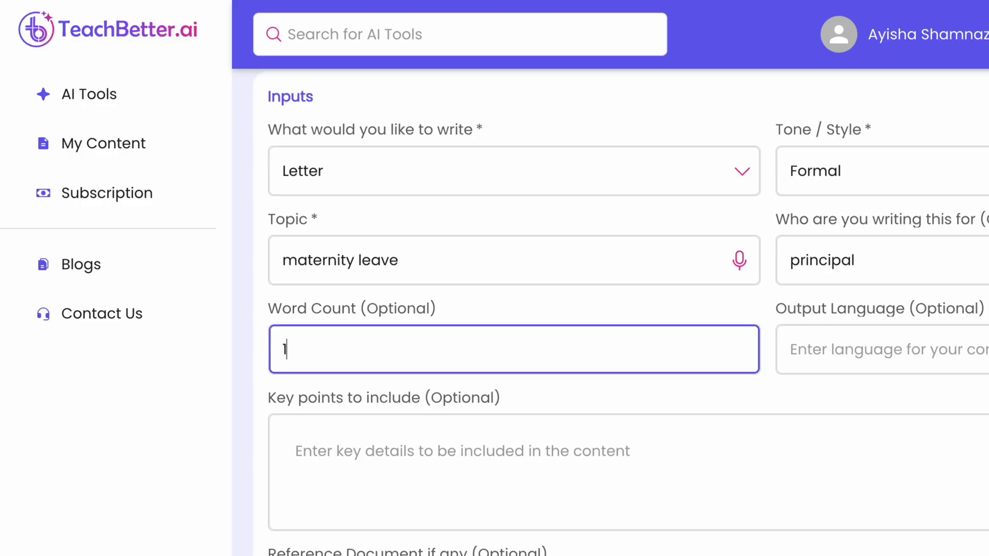
left_click(882, 363)
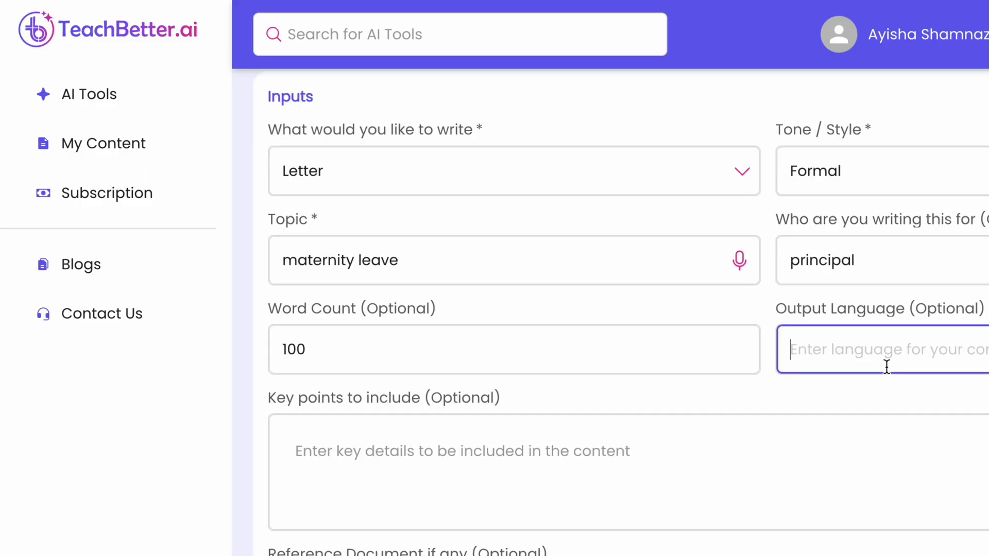
type("b")
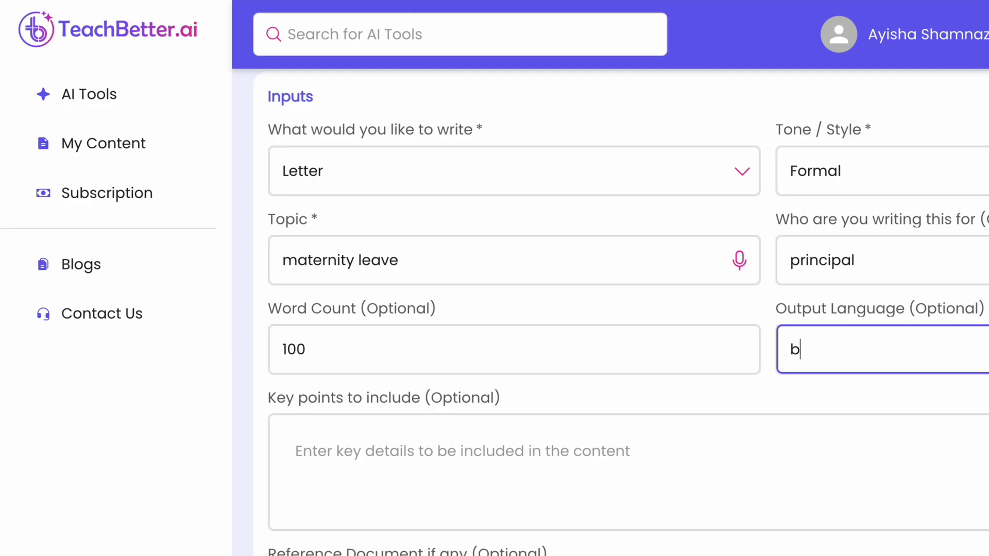
type("ritish english")
scroll(333, 256, "down", 5)
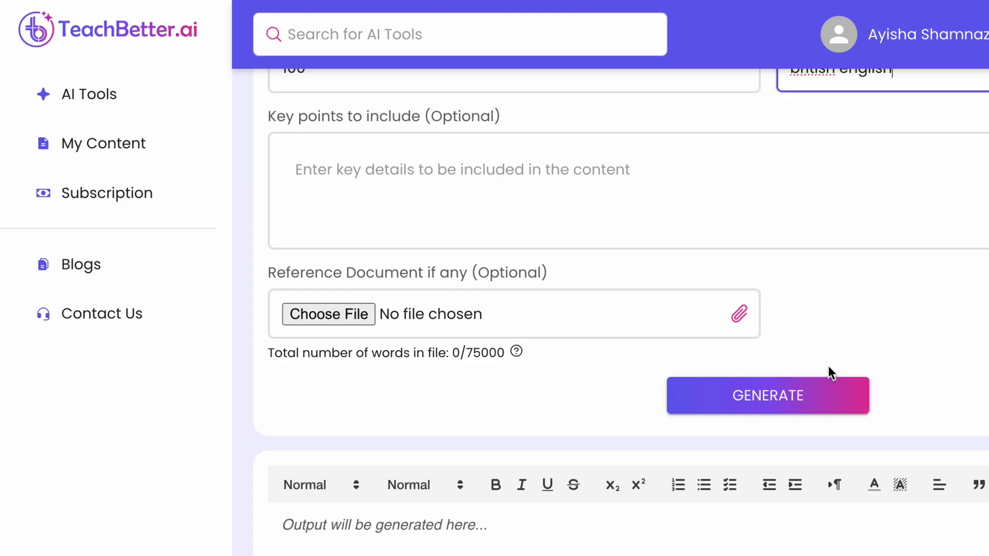
left_click(833, 407)
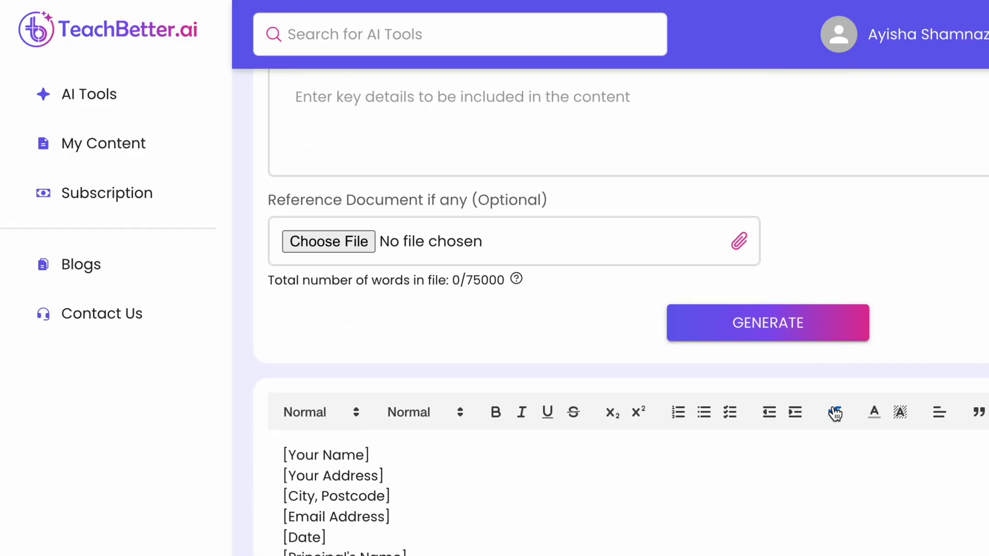
Step: Scroll down through the generated maternity leave letter in the output editor
scroll(618, 309, "down", 5)
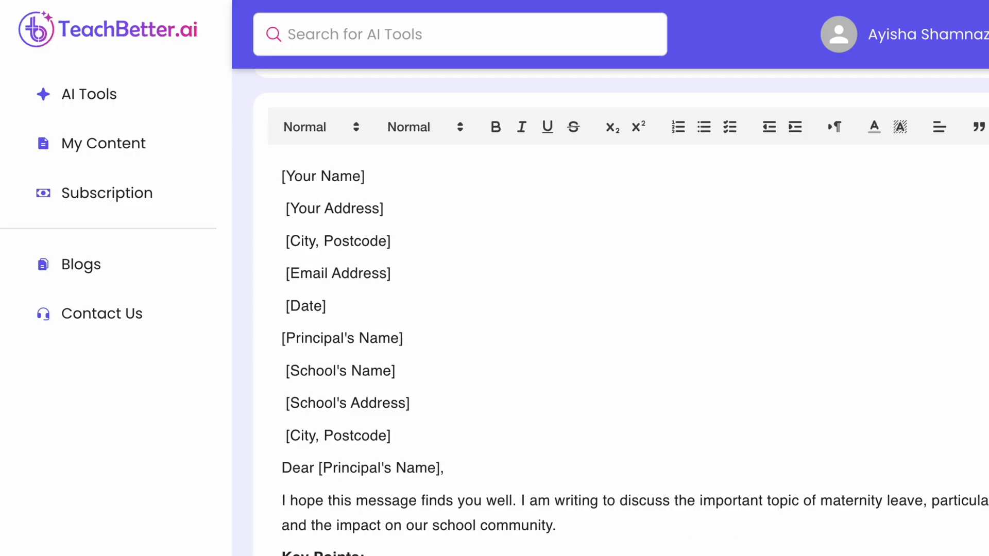
scroll(490, 498, "down", 6)
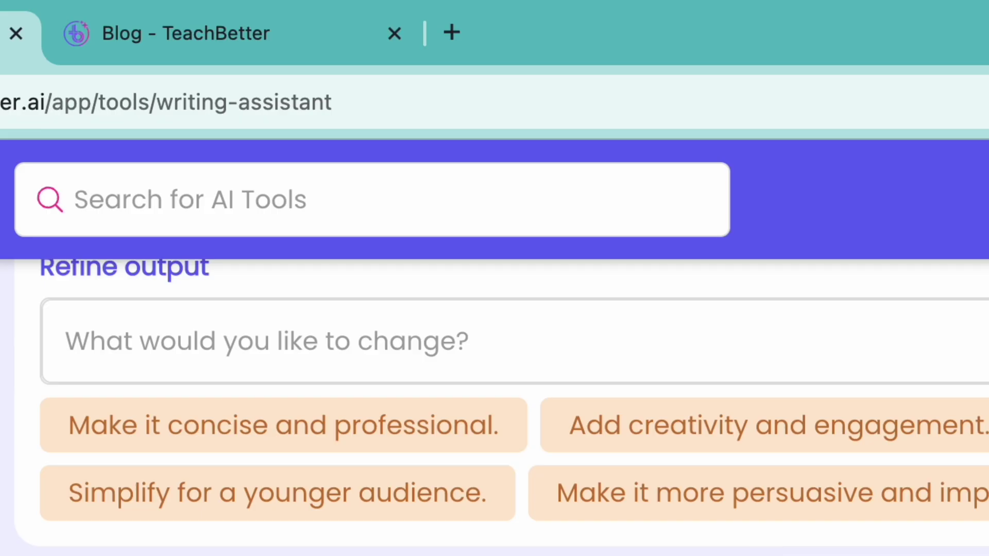
Step: Play the generated letter with Read Aloud, then stop the reading
scroll(256, 356, "up", 6)
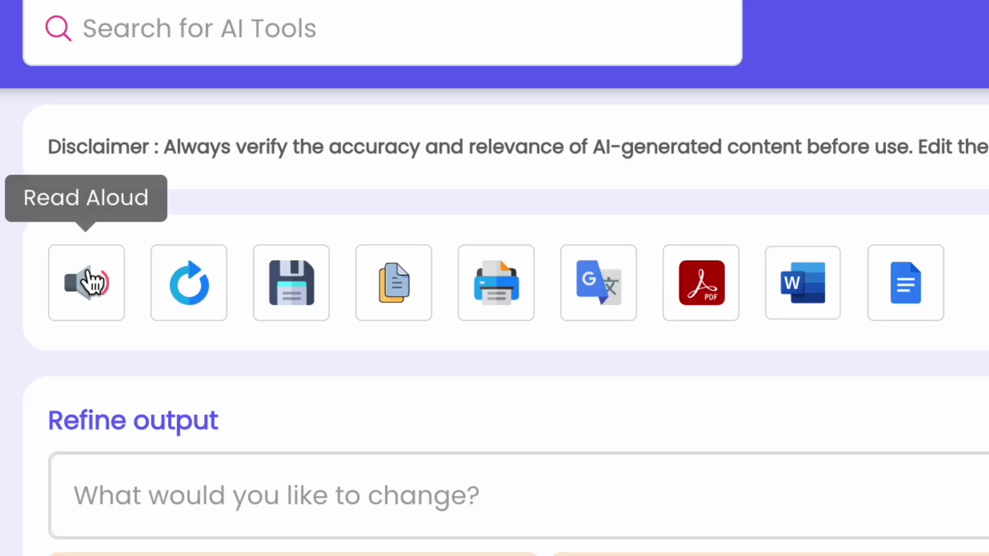
left_click(100, 303)
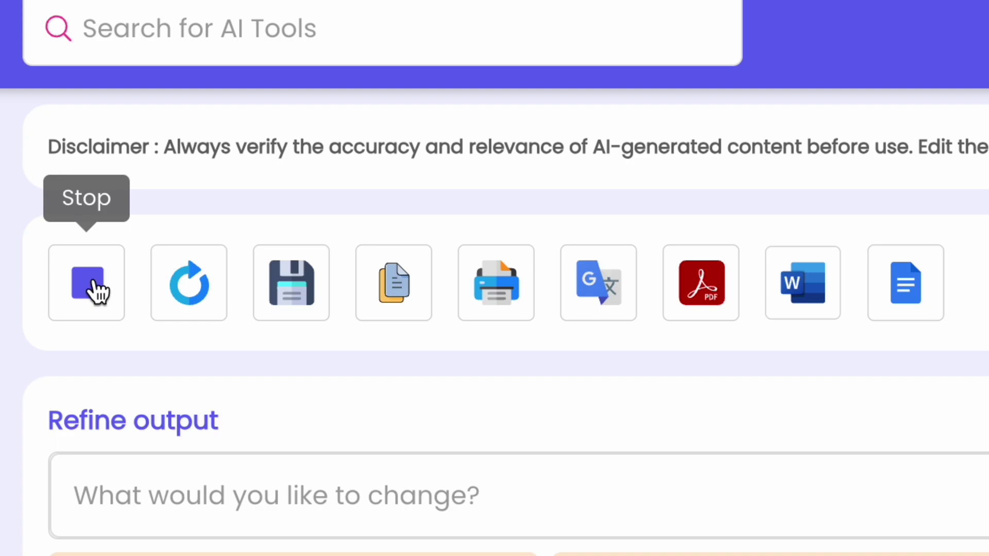
left_click(96, 284)
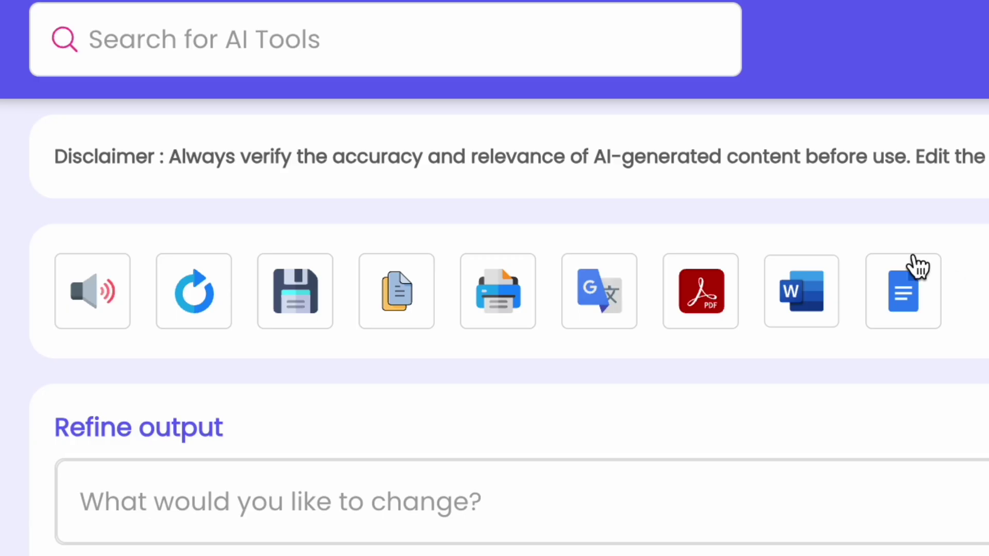
scroll(508, 327, "up", 1)
Step: Scroll the page back to the AI Tools dashboard's tool cards
scroll(509, 327, "up", 15)
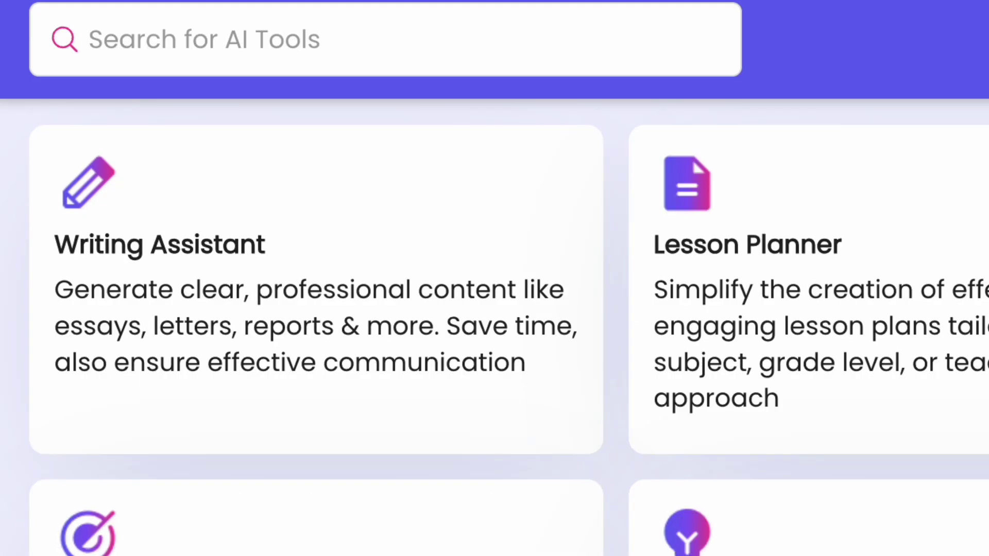
scroll(978, 298, "down", 1)
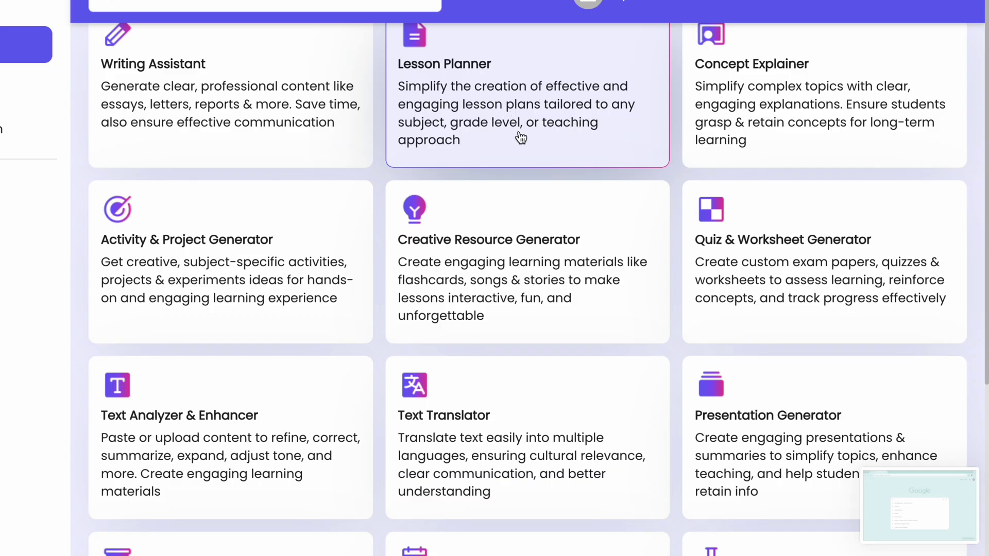
Step: In the Lesson Planner, set the plan type to Activity-Based Lesson Plan instead of Inquiry-Based
left_click(581, 122)
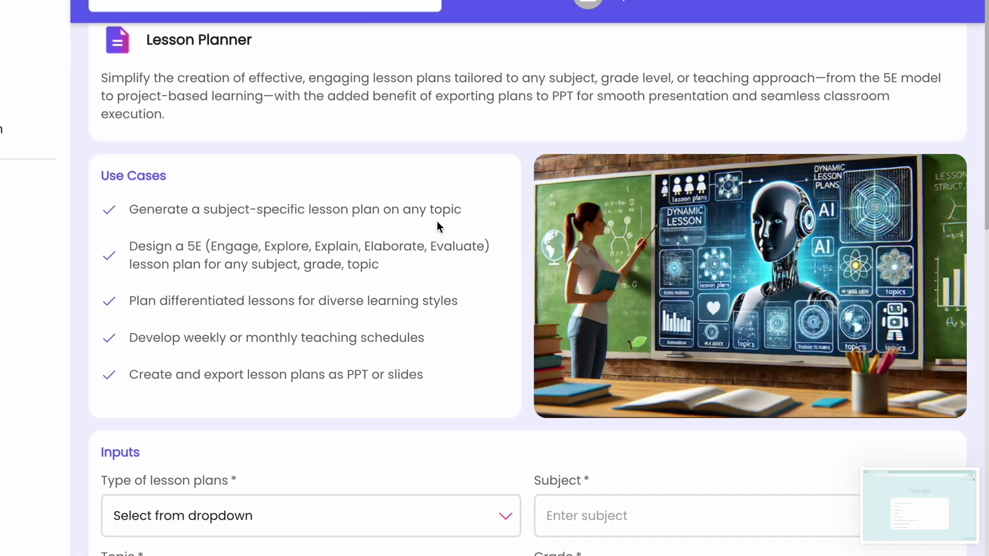
scroll(440, 227, "down", 5)
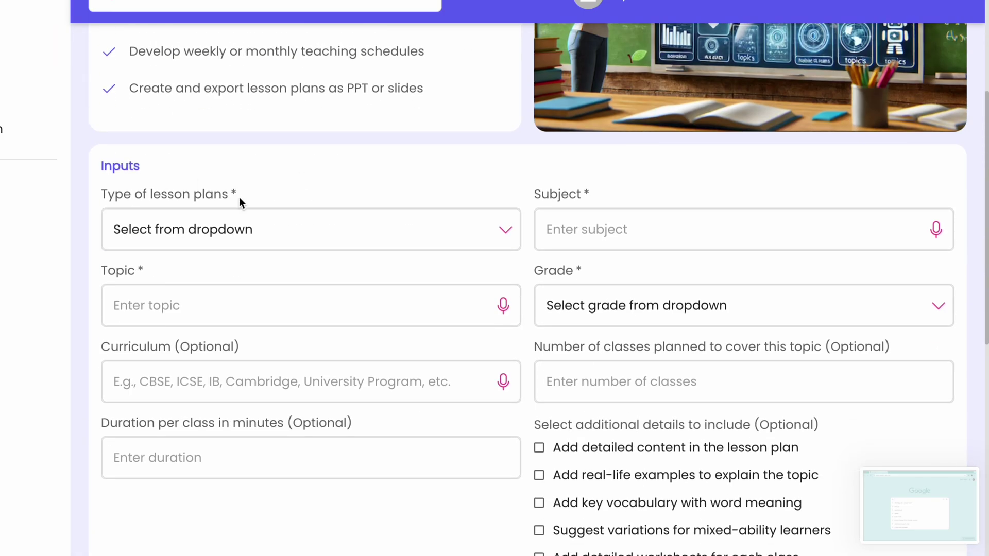
left_click(237, 231)
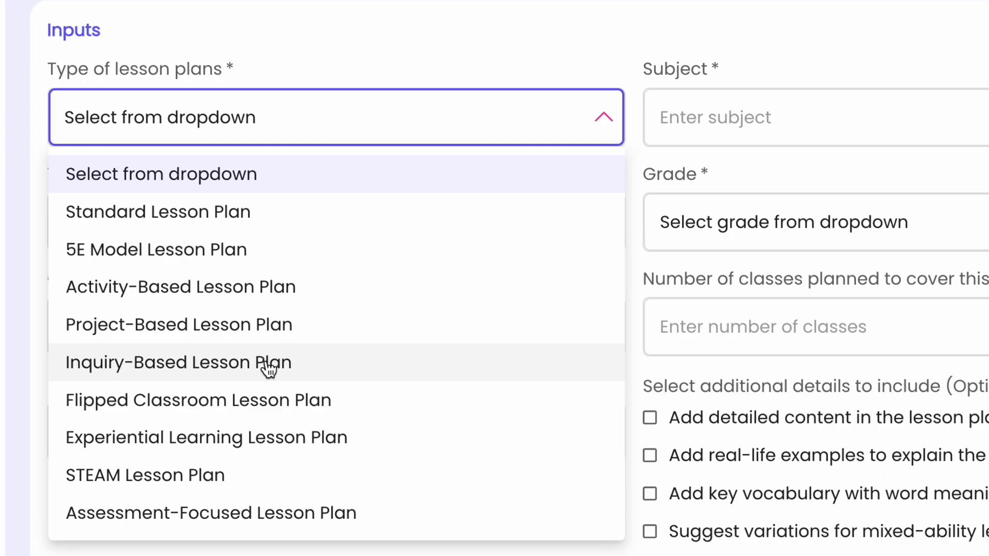
left_click(268, 366)
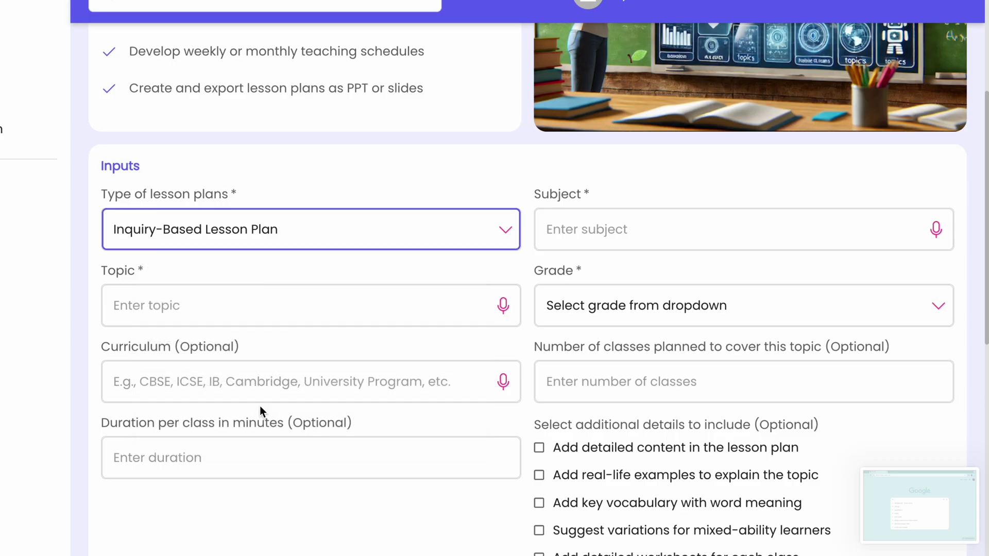
left_click(401, 127)
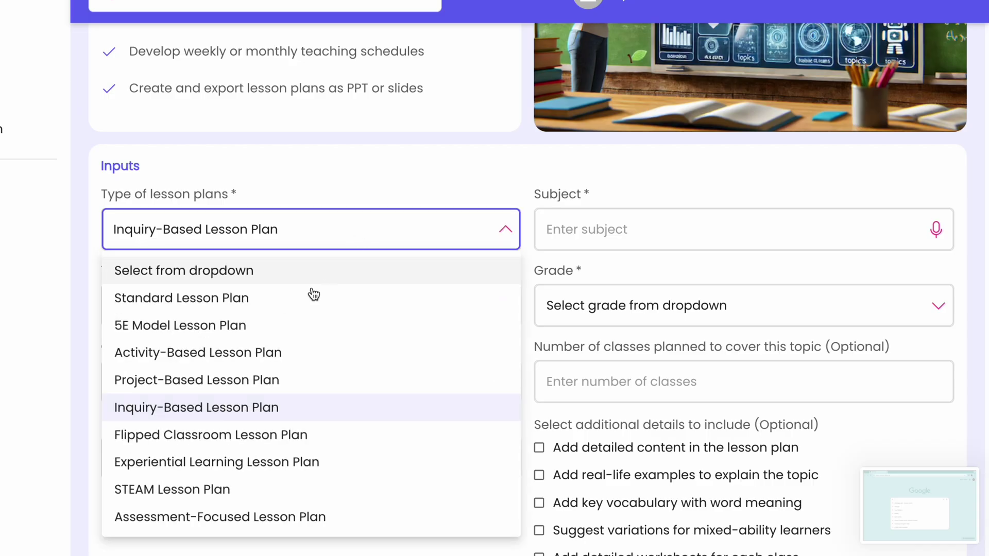
left_click(240, 359)
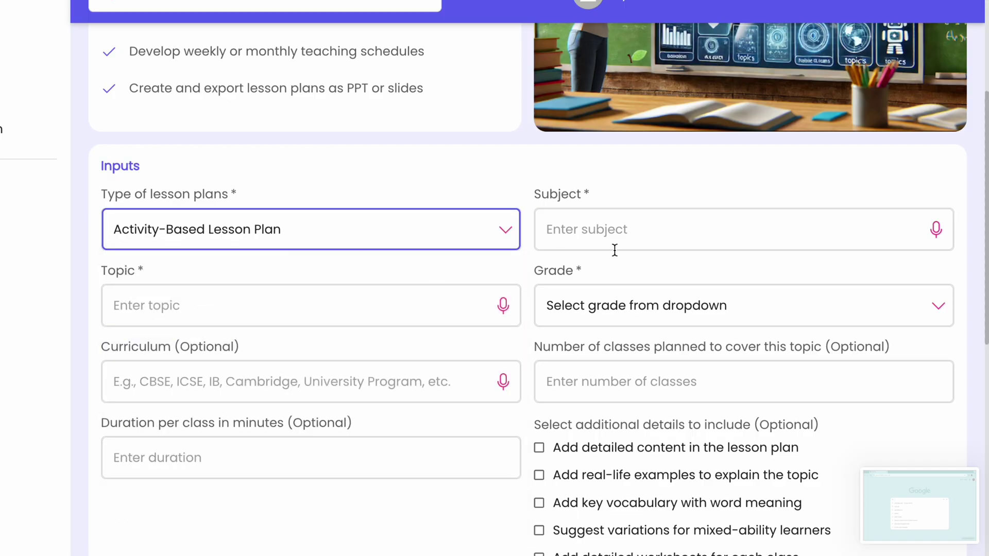
Step: Enter subject 'science', Grade 6 and topic 'light'
left_click(627, 230)
type("scu")
key("BackSpace")
type("ience")
left_click(637, 304)
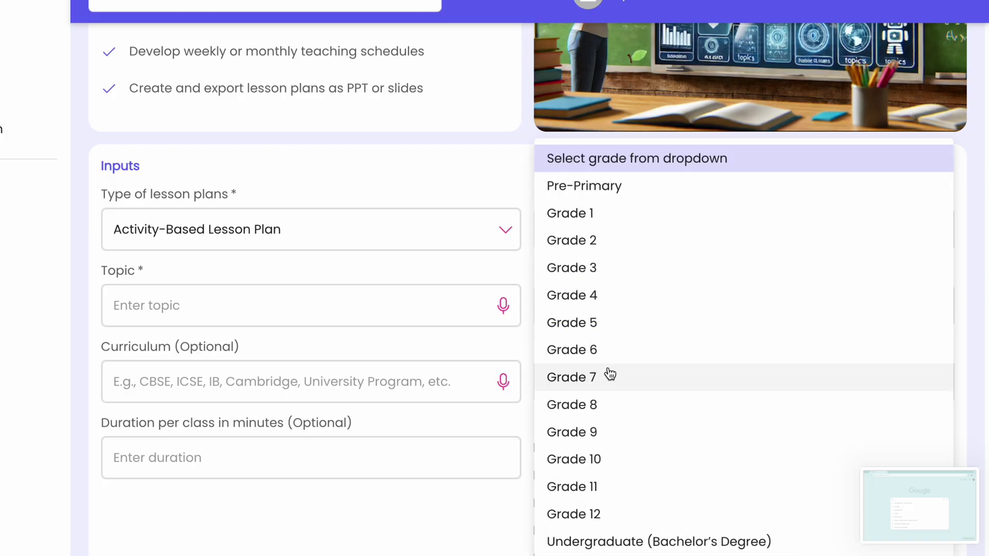
left_click(611, 352)
left_click(231, 297)
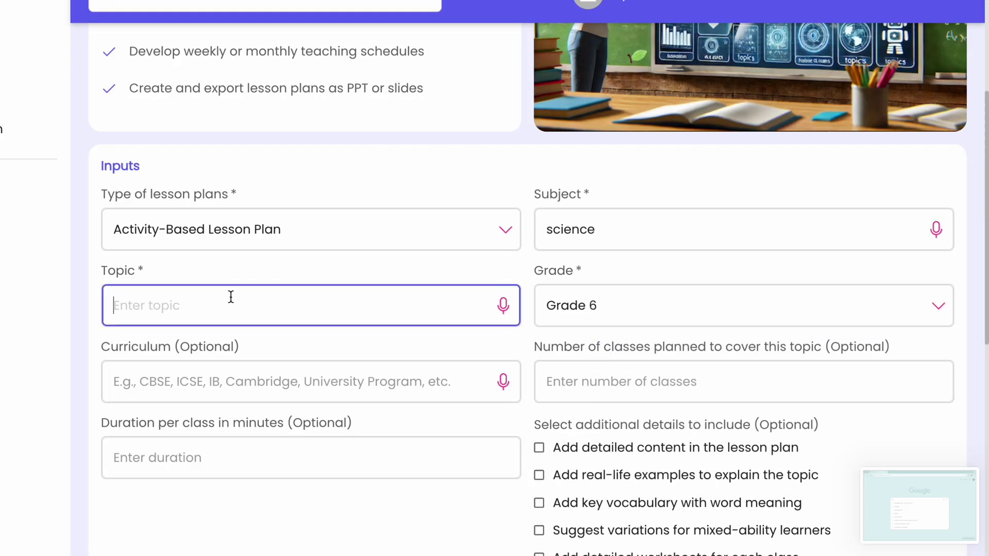
type("light")
Step: Enter curriculum 'cambridge', 1 class and a 35-minute duration per class
left_click(180, 393)
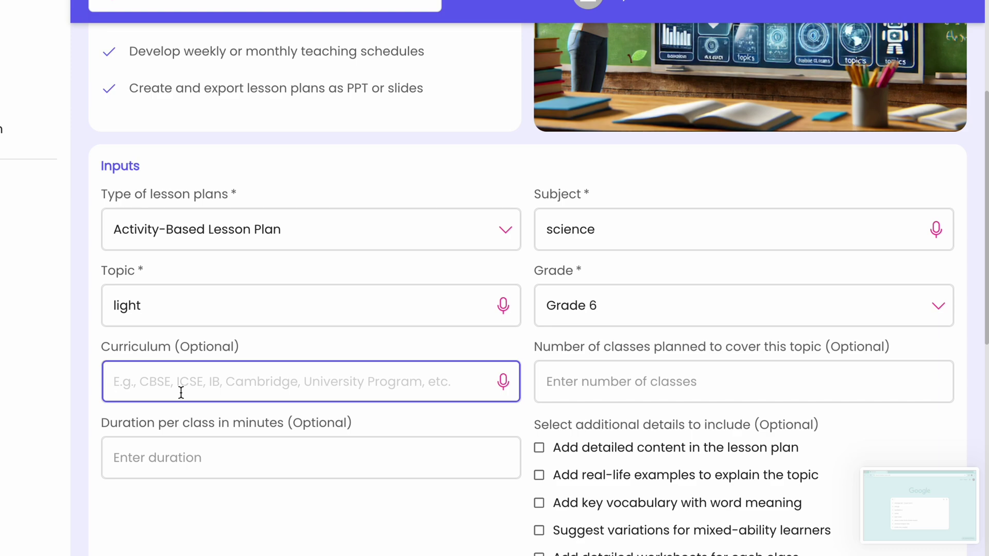
type("cambr")
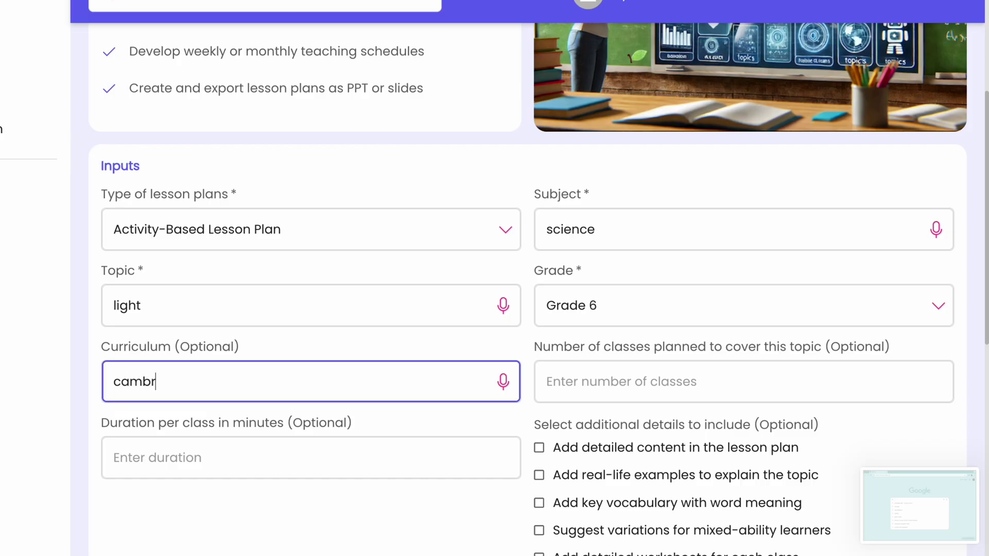
type("idge")
left_click(237, 458)
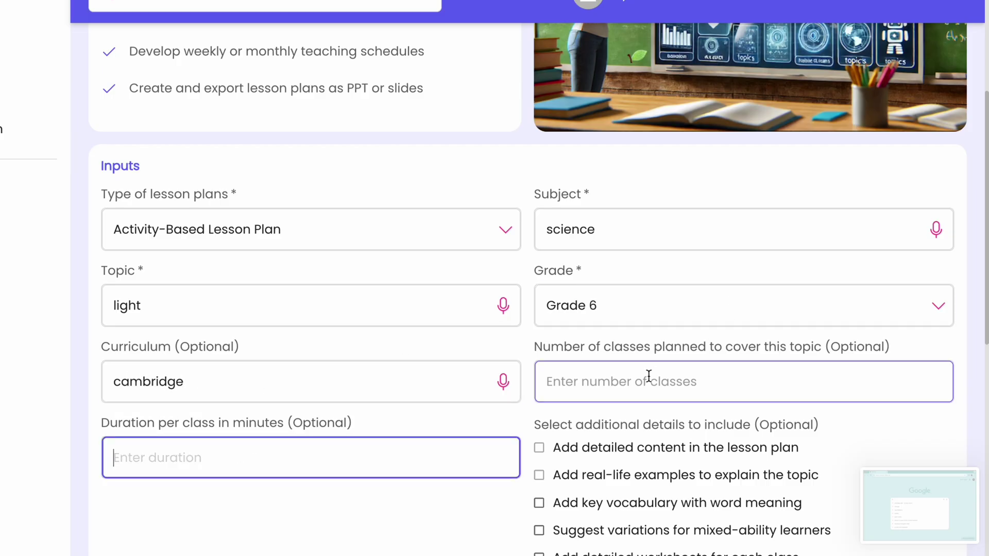
left_click(702, 373)
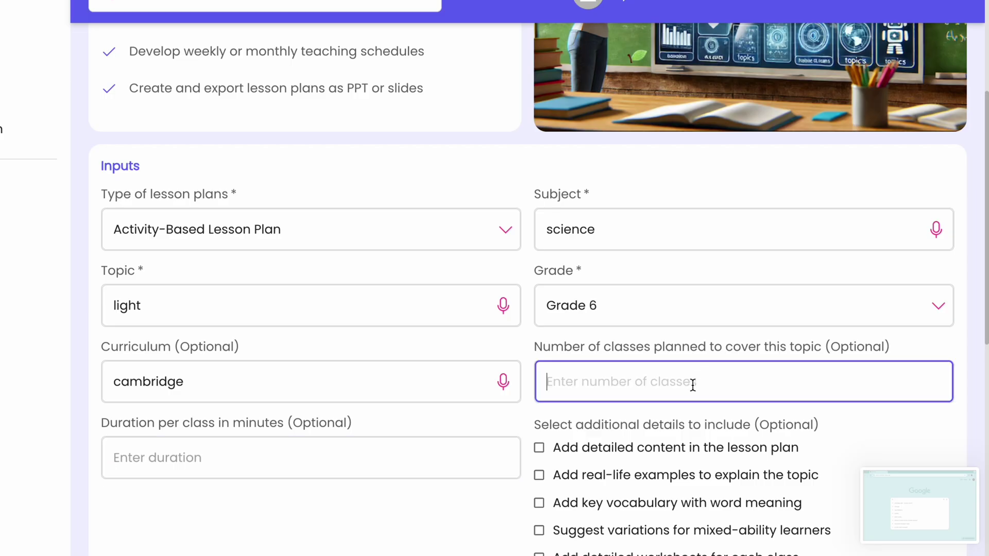
type("1")
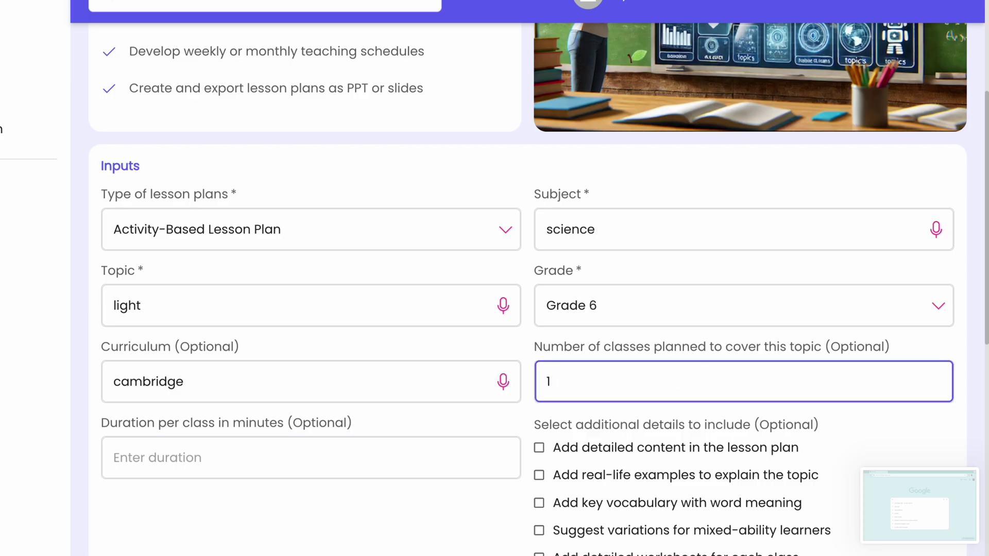
left_click(296, 471)
type("40")
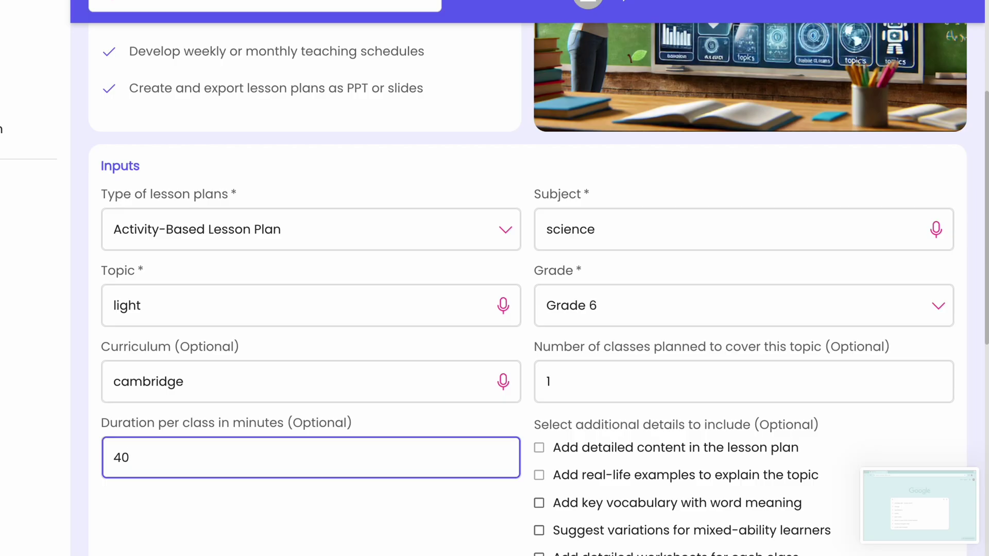
key("BackSpace")
key("BackSpace")
type("35")
left_click(427, 539)
scroll(427, 538, "down", 2)
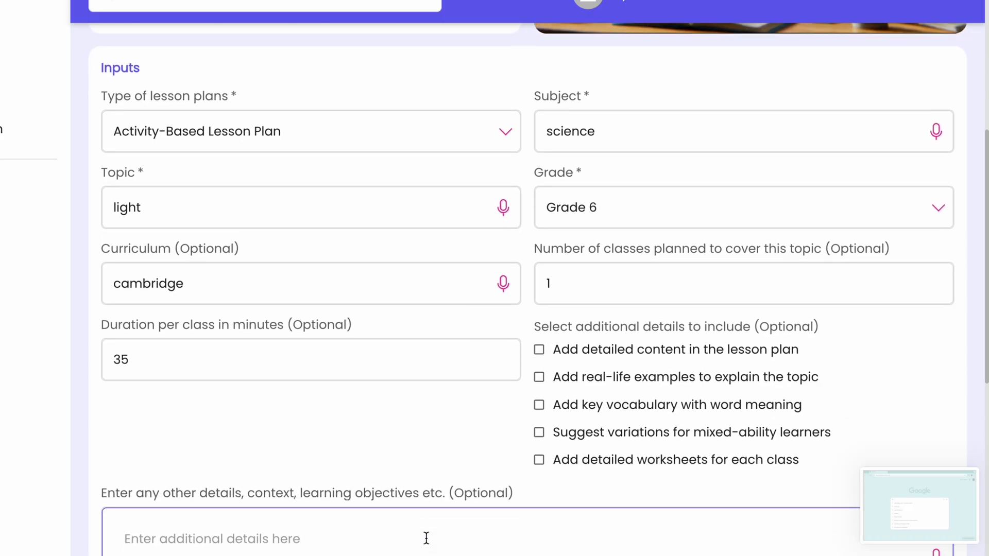
scroll(426, 538, "down", 2)
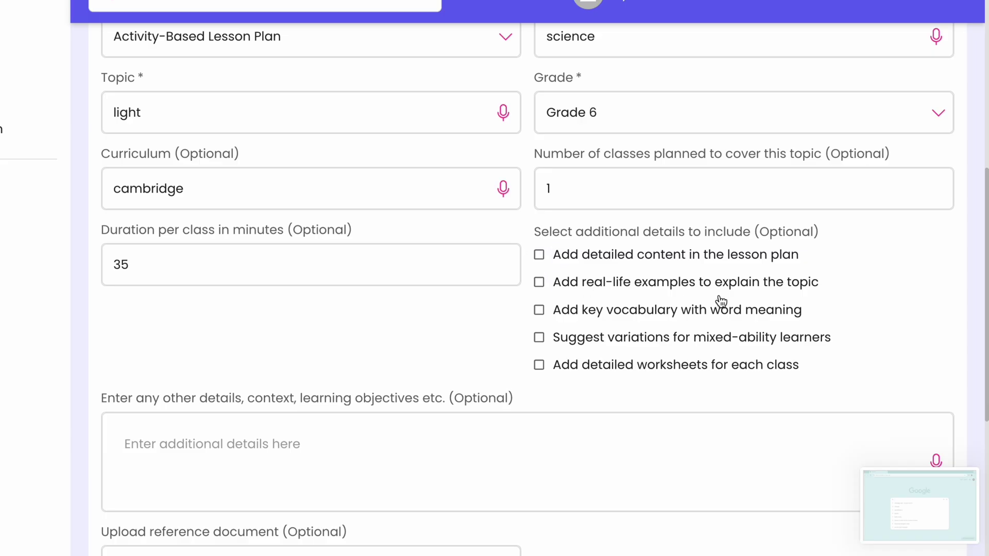
Step: Tick detailed content, real-life examples, mixed-ability variations, key vocabulary and worksheets for each class
left_click(539, 254)
left_click(539, 281)
left_click(540, 337)
left_click(539, 310)
left_click(540, 365)
scroll(560, 389, "down", 4)
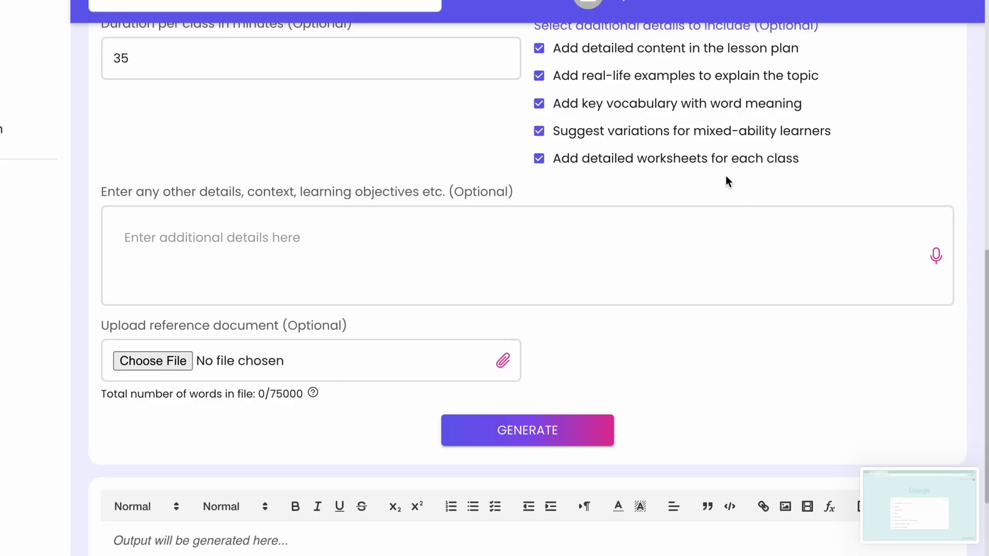
scroll(726, 181, "up", 10)
scroll(725, 175, "down", 15)
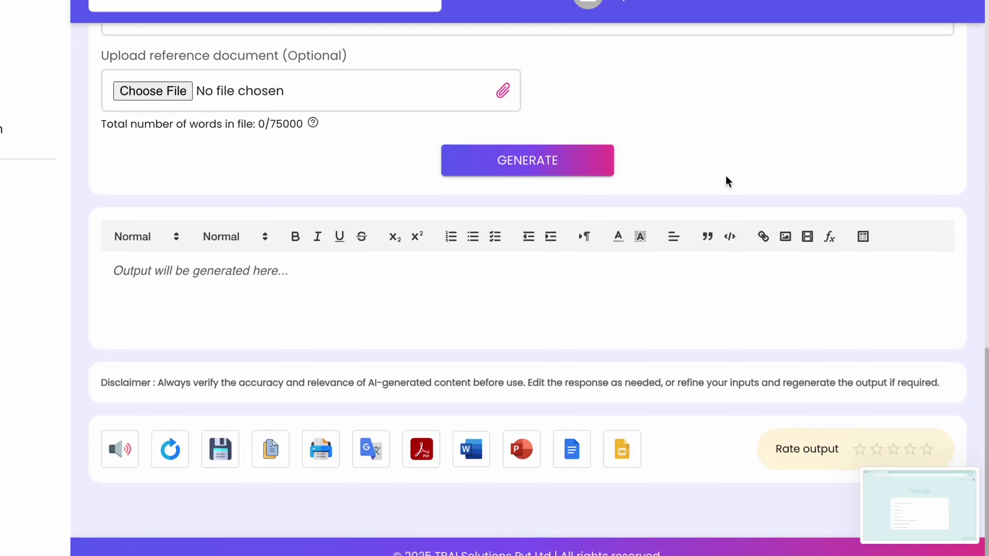
left_click(581, 195)
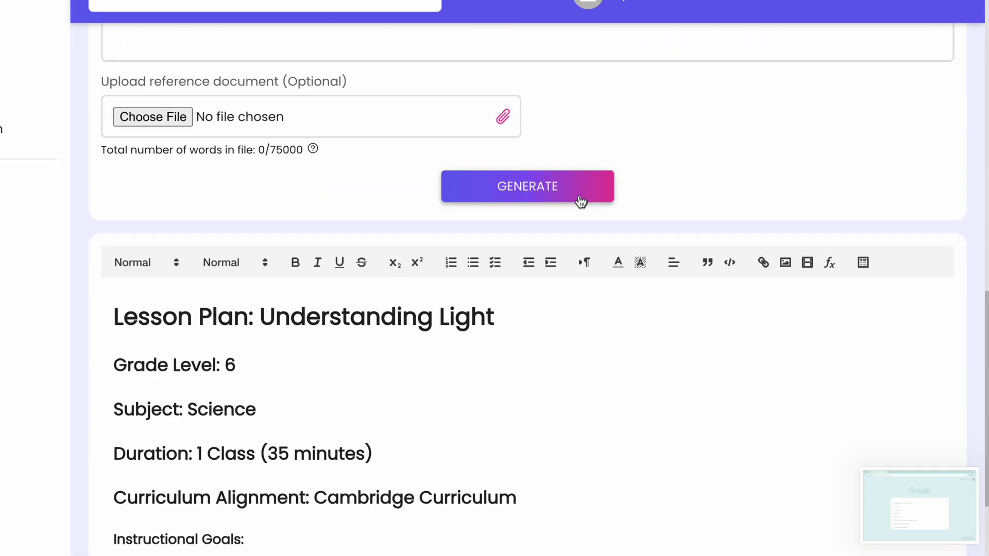
scroll(491, 452, "down", 4)
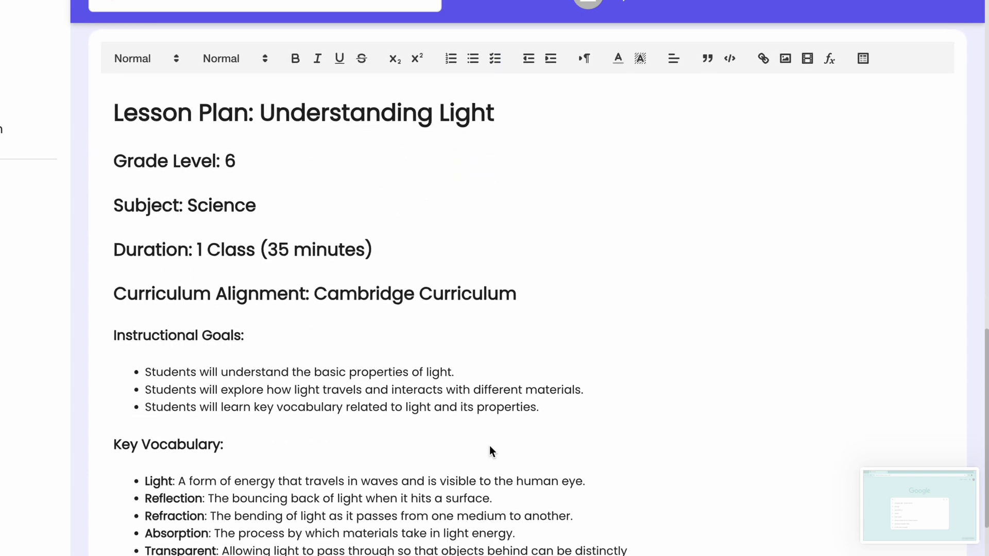
scroll(489, 446, "down", 1)
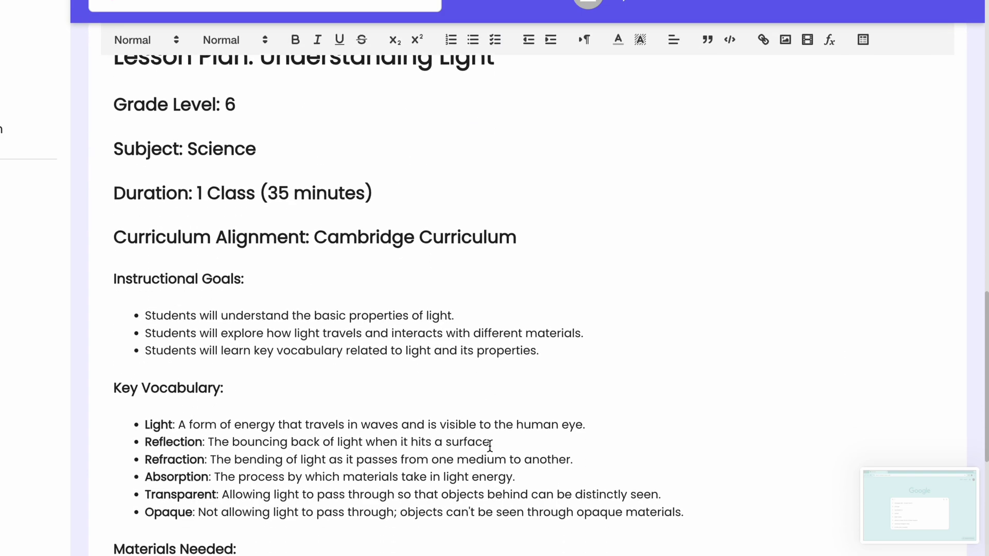
scroll(490, 446, "down", 1)
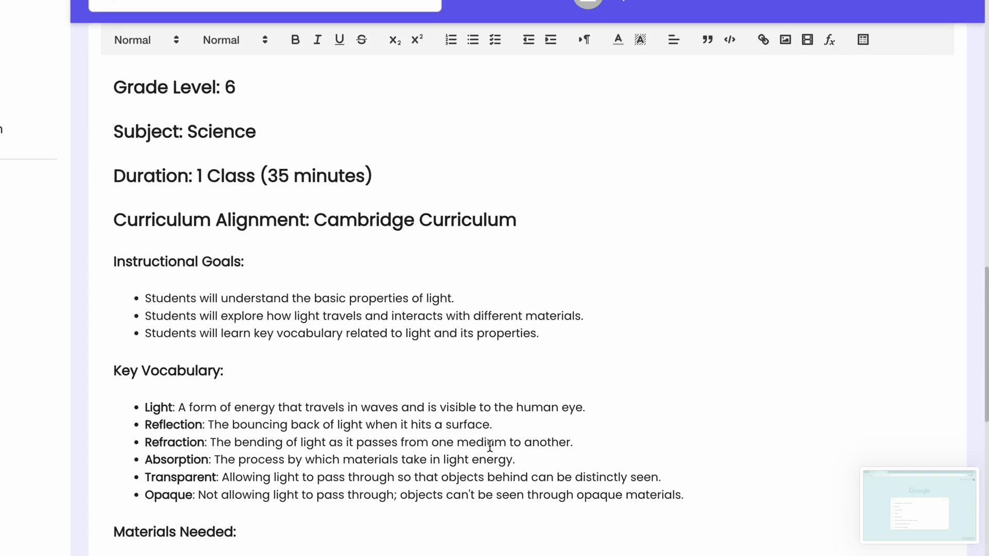
scroll(490, 446, "down", 1)
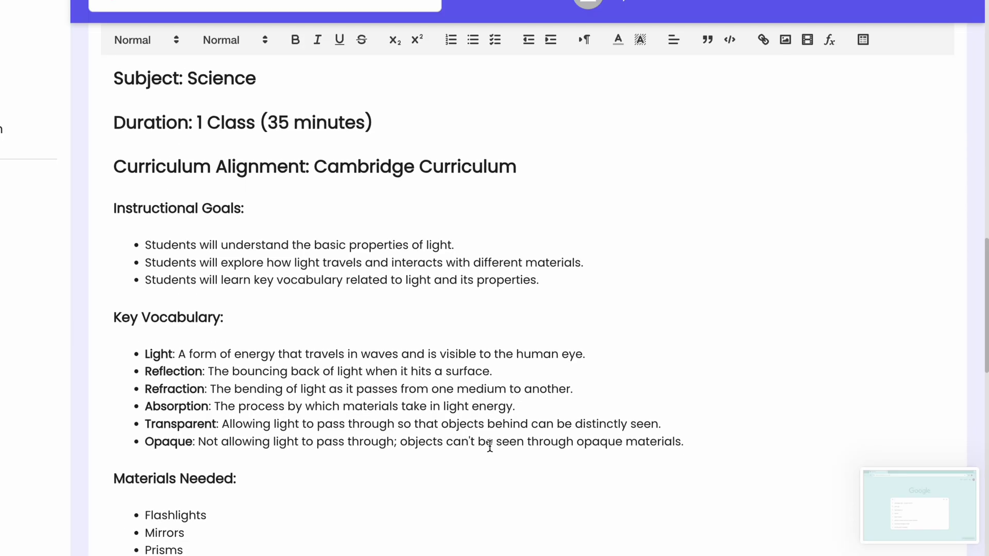
scroll(489, 446, "down", 1)
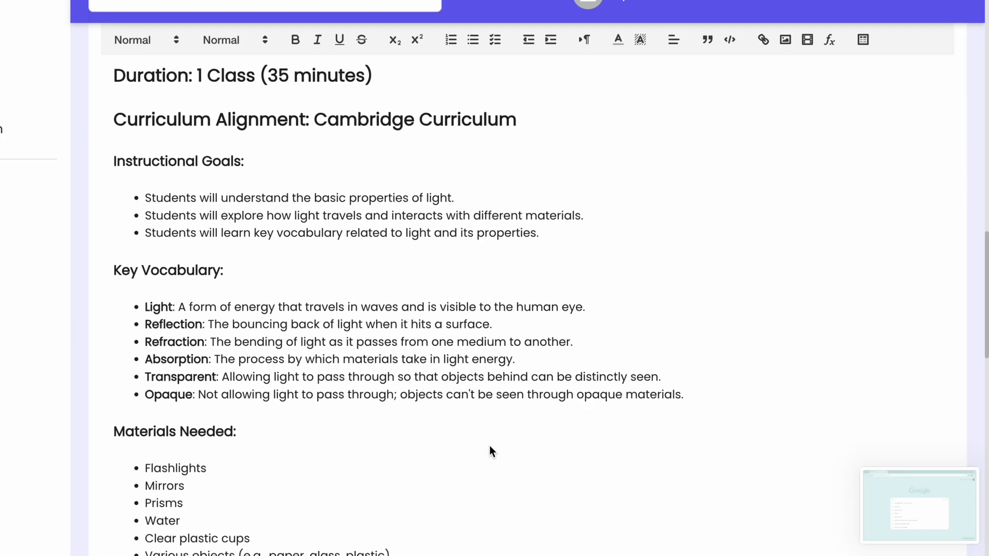
scroll(490, 451, "down", 1)
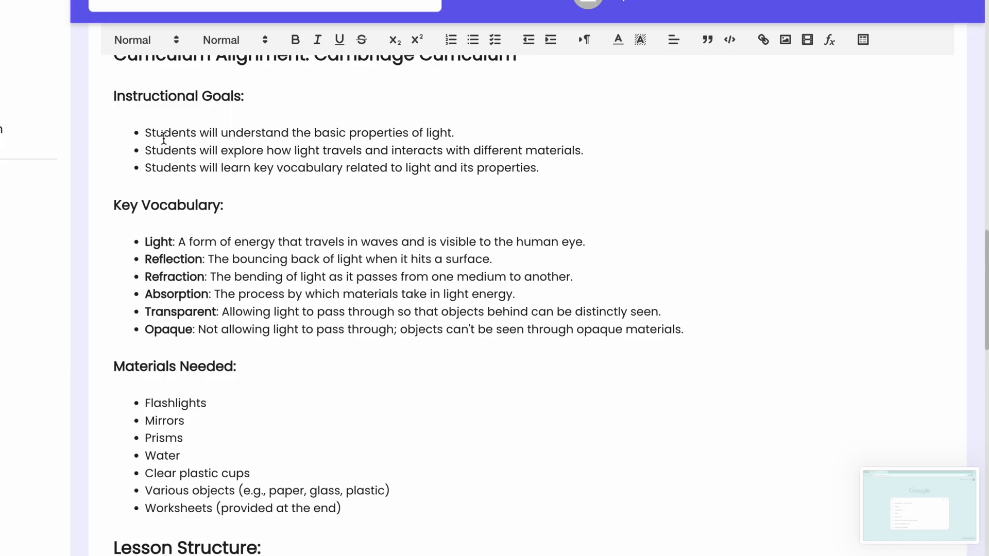
left_click_drag(147, 135, 478, 133)
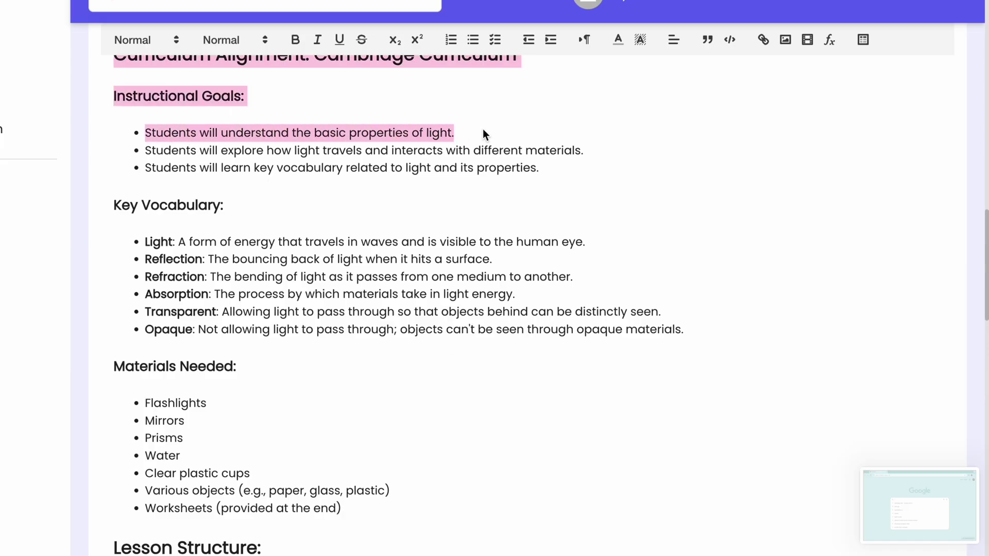
left_click(478, 134)
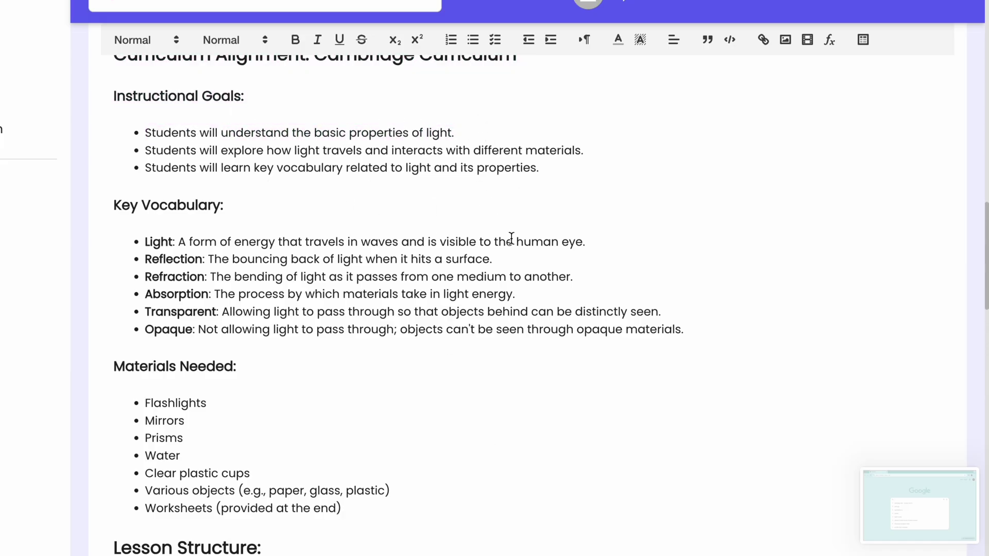
scroll(511, 238, "down", 1)
scroll(265, 265, "down", 2)
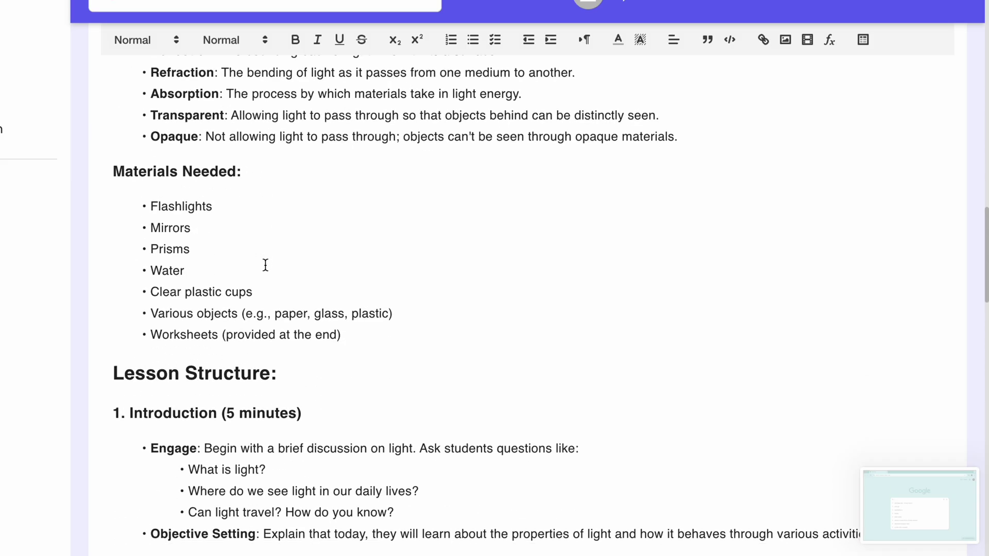
scroll(276, 391, "down", 2)
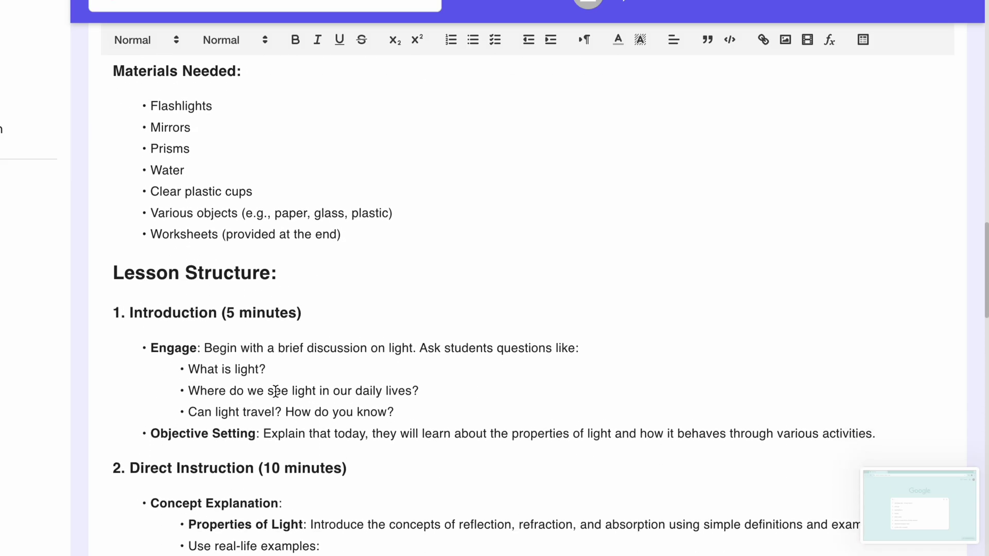
scroll(276, 391, "down", 1)
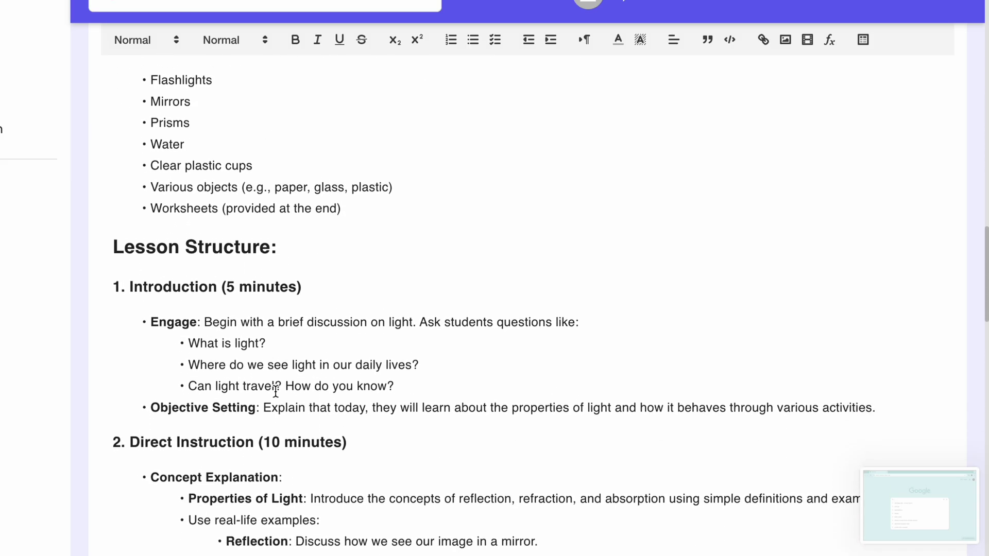
scroll(276, 390, "down", 1)
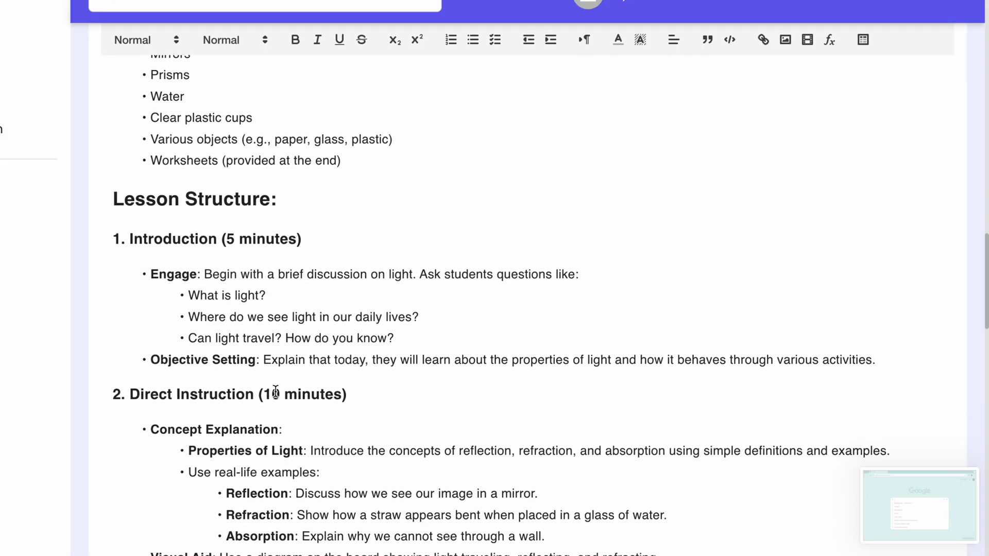
scroll(276, 390, "down", 3)
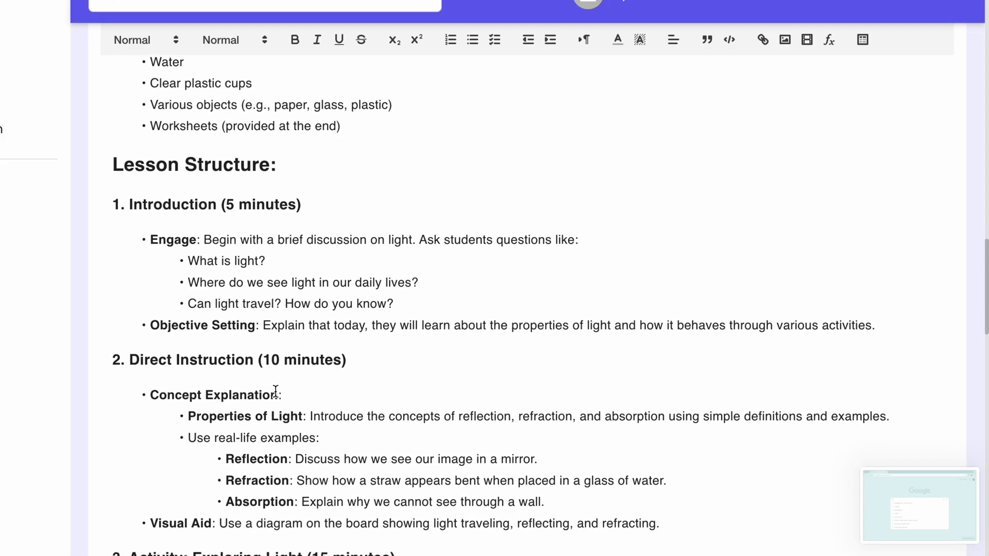
scroll(275, 391, "down", 4)
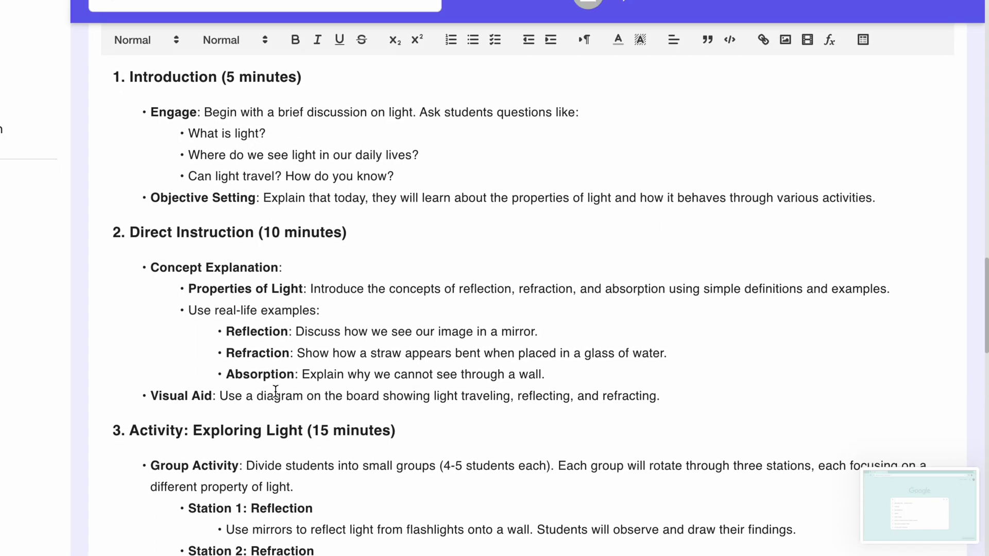
scroll(276, 391, "down", 6)
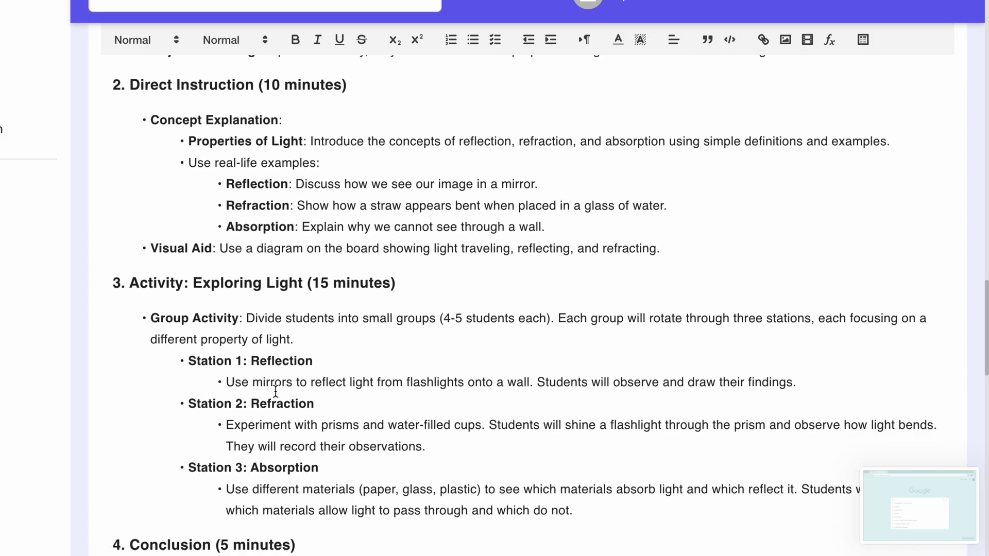
scroll(275, 390, "down", 4)
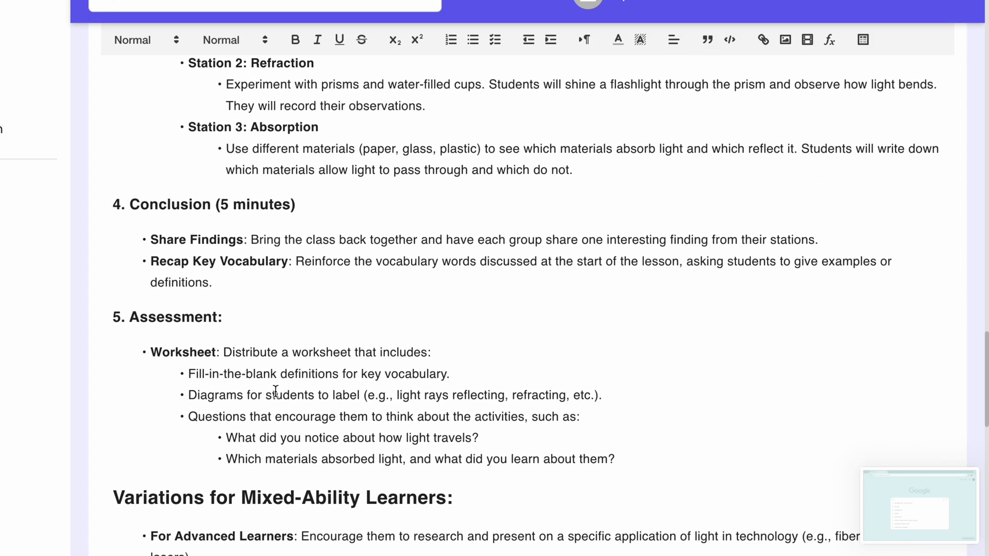
scroll(275, 391, "down", 8)
scroll(275, 391, "up", 7)
scroll(275, 391, "up", 7)
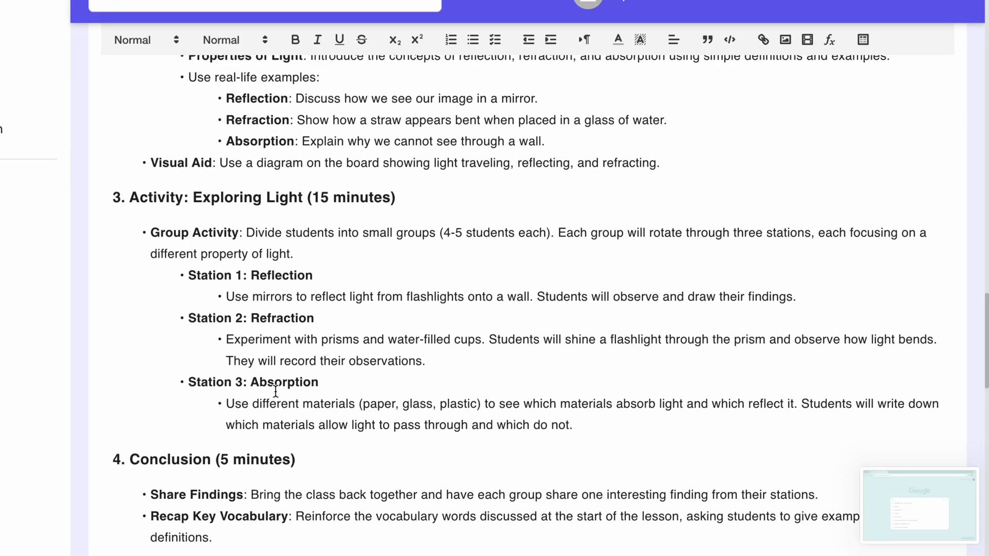
scroll(276, 390, "up", 2)
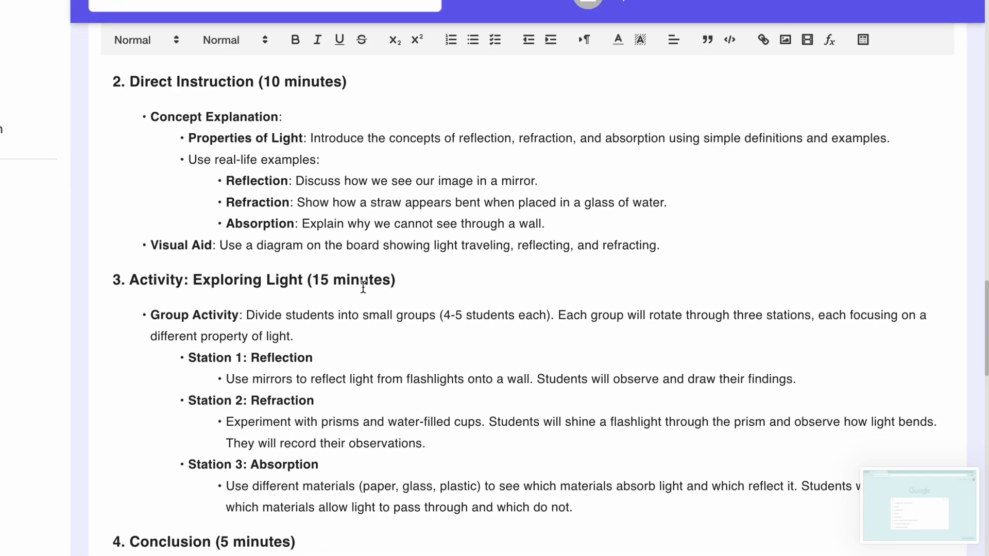
scroll(284, 283, "up", 3)
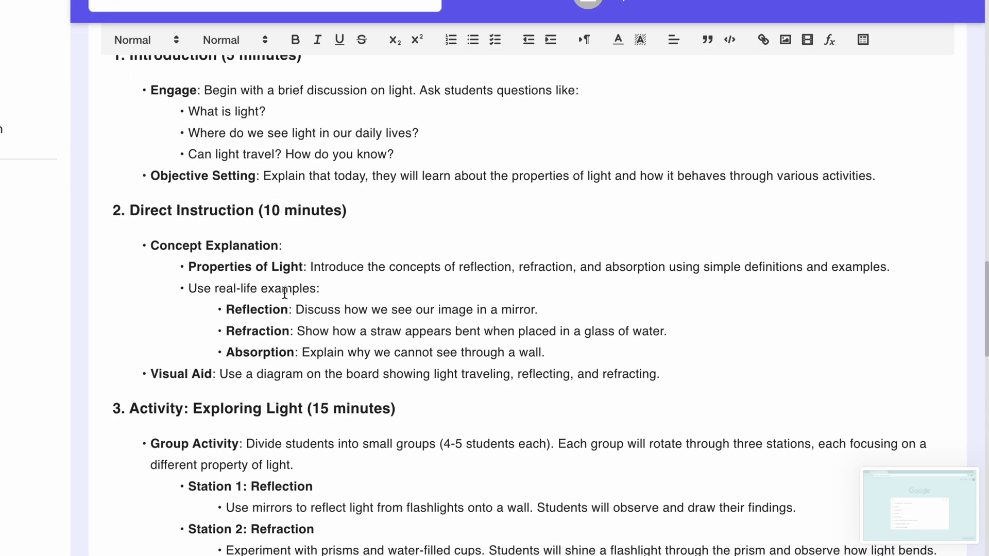
scroll(301, 258, "up", 1)
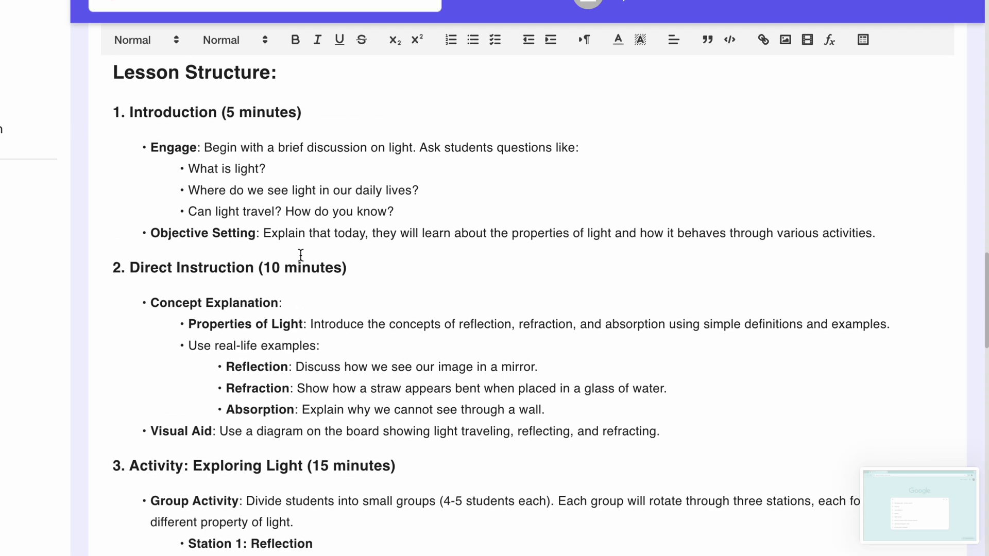
scroll(279, 138, "down", 12)
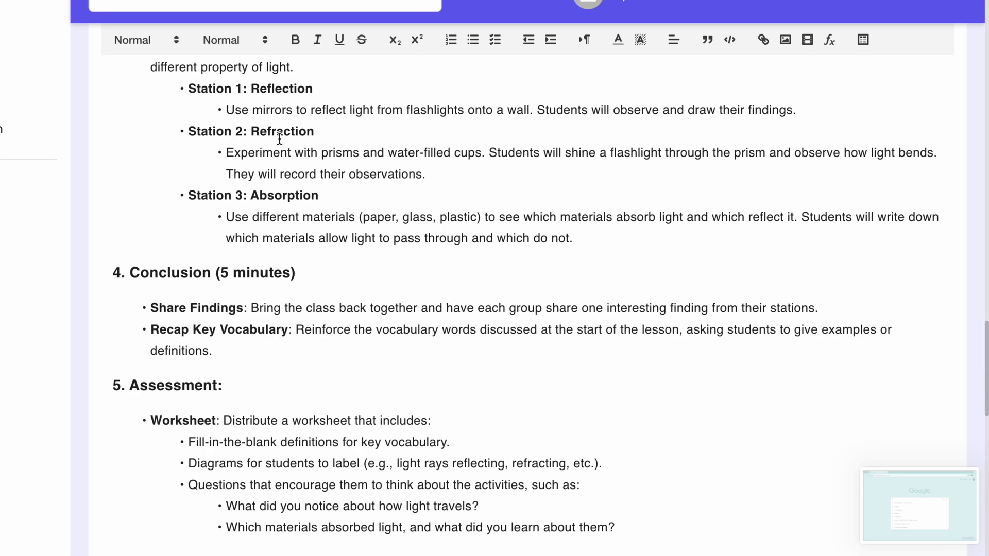
scroll(279, 138, "down", 1)
scroll(279, 138, "down", 2)
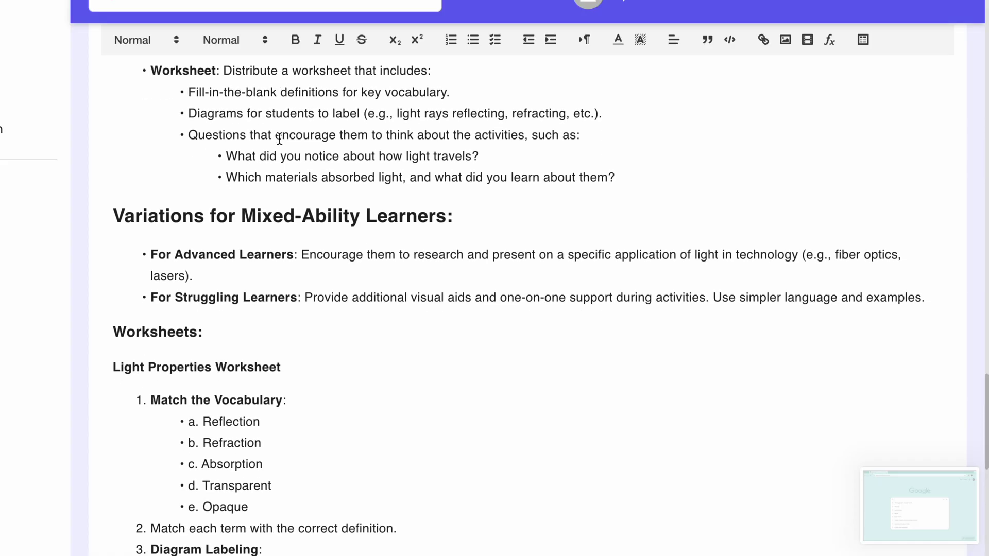
scroll(279, 138, "down", 4)
scroll(279, 138, "up", 12)
scroll(279, 138, "down", 11)
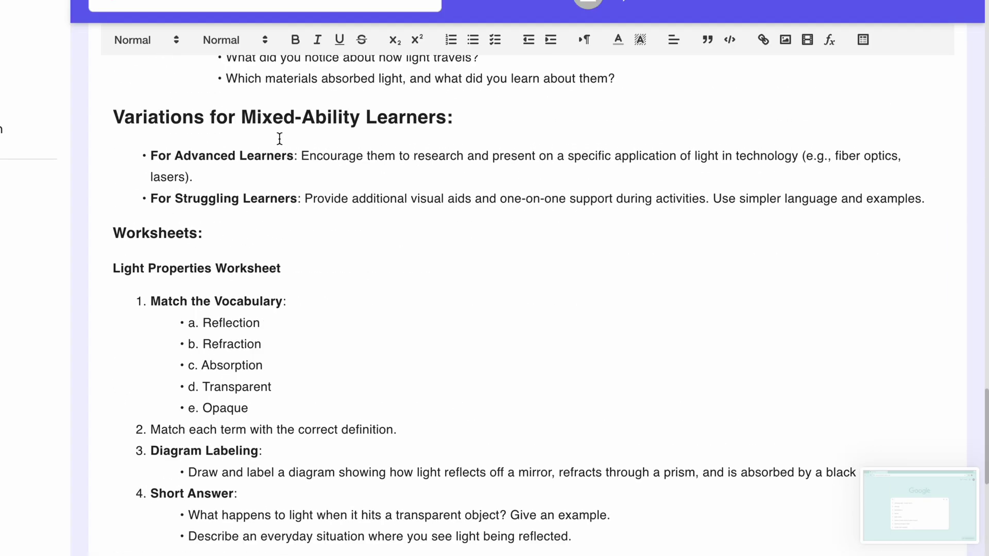
scroll(279, 138, "down", 3)
scroll(279, 137, "down", 6)
scroll(279, 134, "down", 5)
scroll(279, 134, "up", 9)
scroll(279, 134, "up", 20)
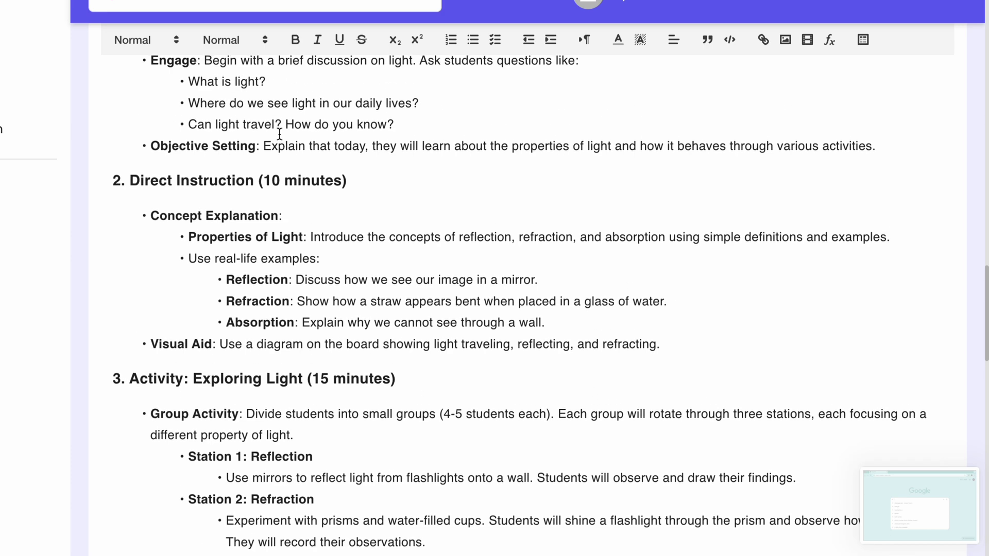
scroll(279, 134, "up", 3)
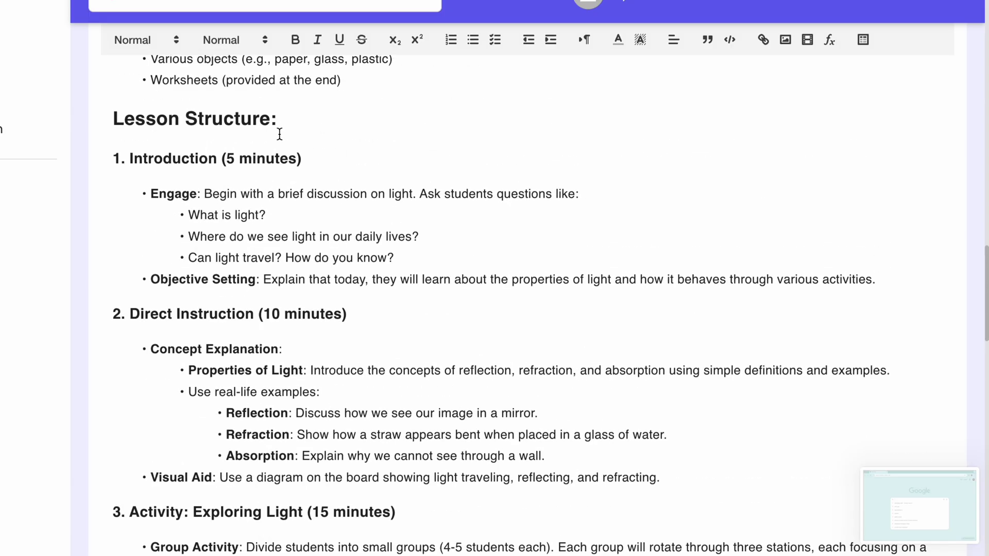
scroll(279, 134, "up", 12)
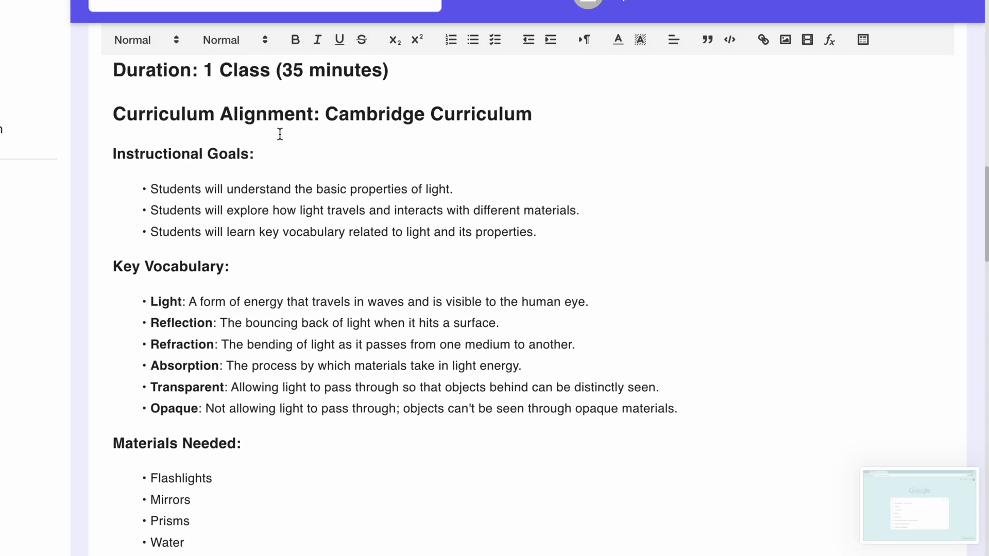
scroll(280, 134, "up", 1)
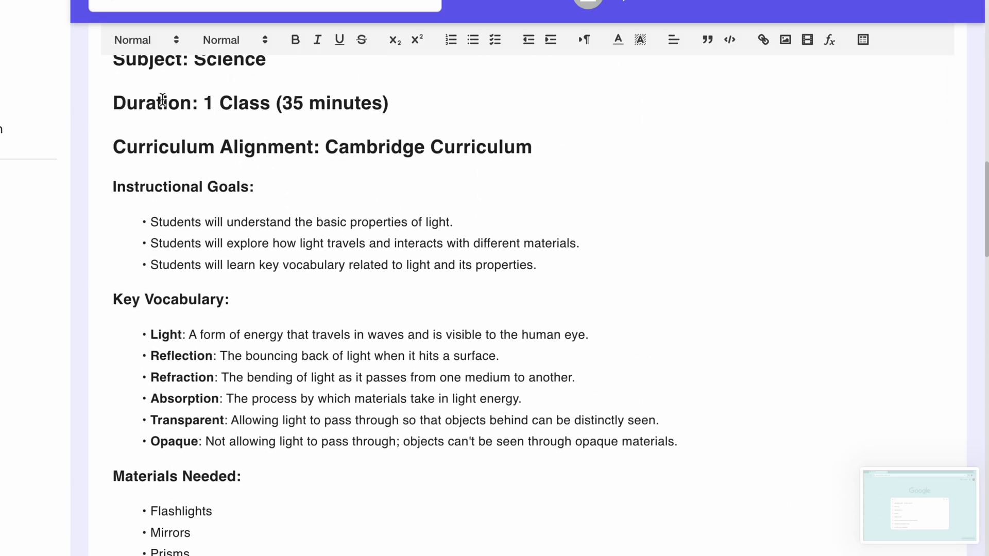
scroll(163, 99, "up", 4)
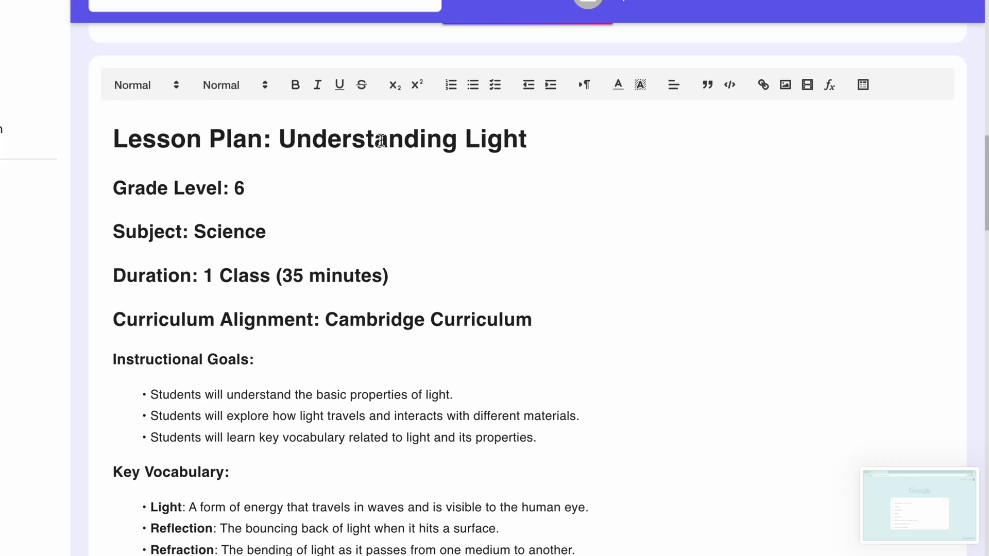
left_click_drag(277, 140, 464, 149)
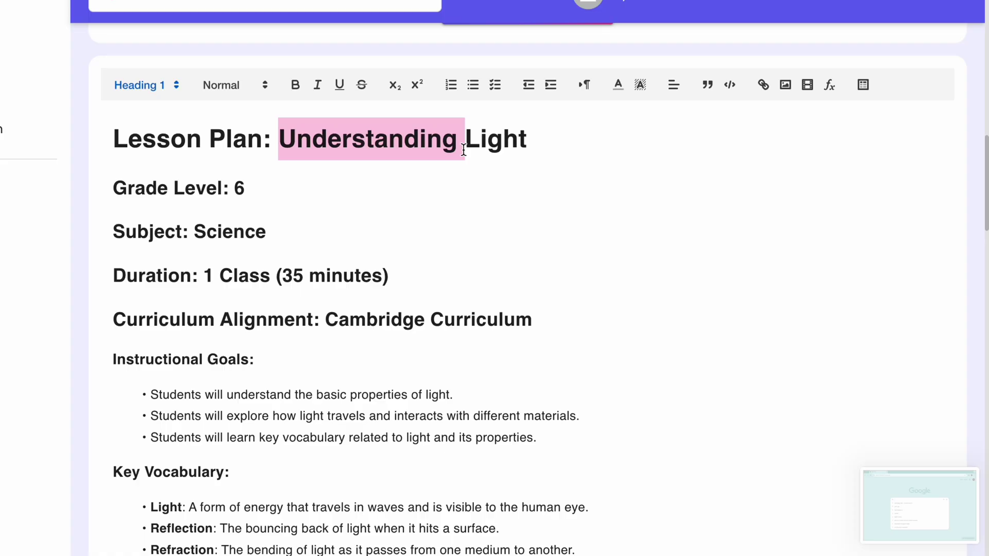
left_click(331, 395)
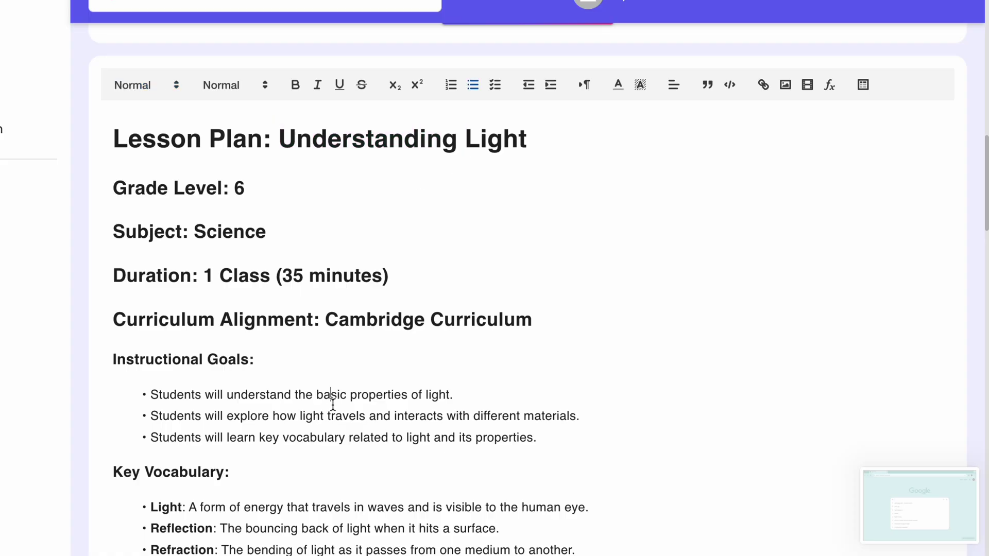
scroll(331, 404, "down", 2)
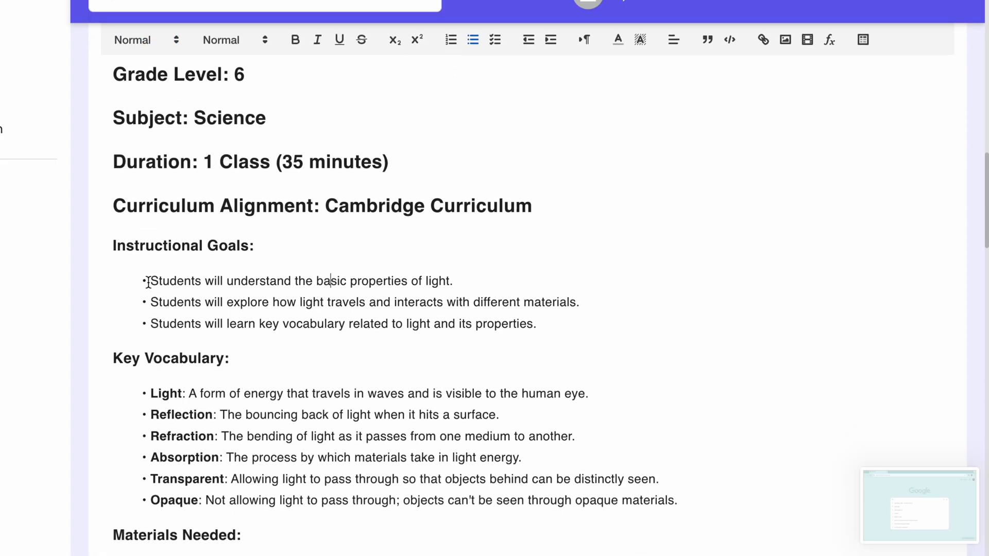
left_click_drag(150, 280, 309, 290)
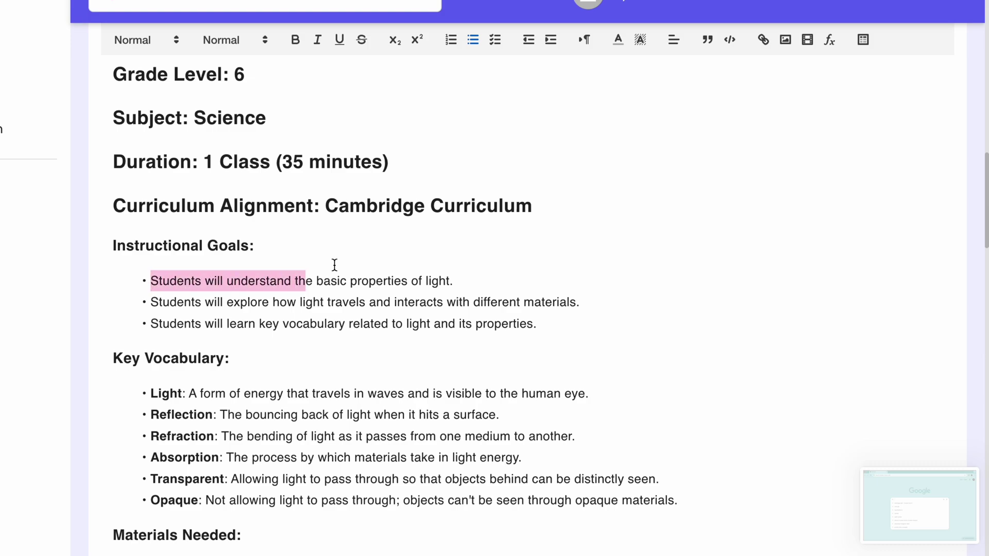
left_click(358, 249)
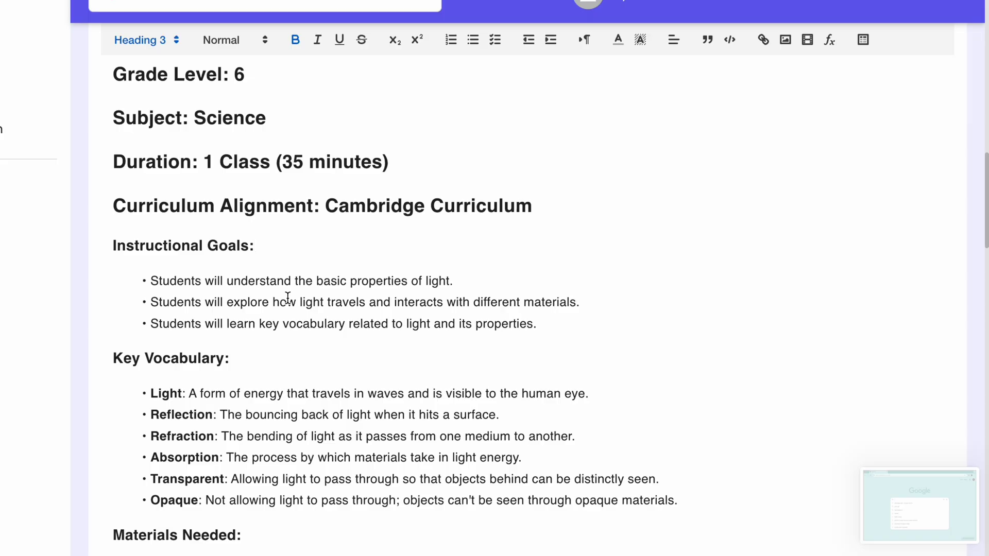
scroll(287, 297, "up", 20)
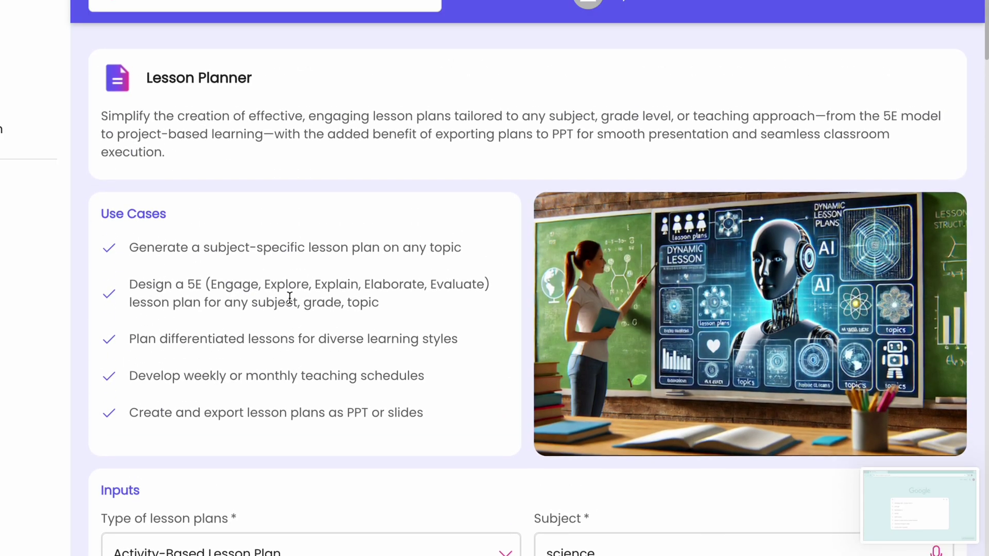
Step: Go back to the tools grid and open the Quiz & Worksheet Generator
key("alt+Left")
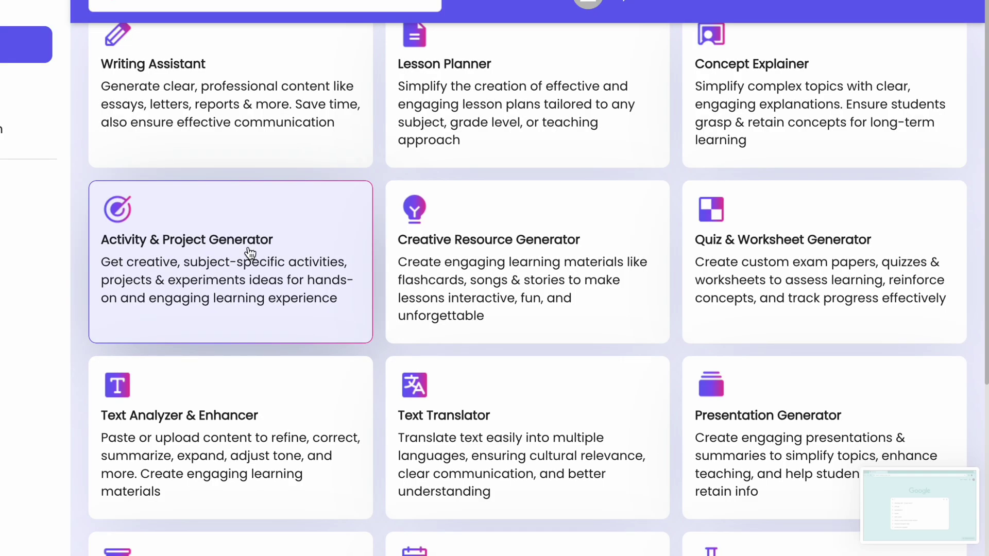
scroll(505, 260, "down", 1)
scroll(503, 260, "down", 2)
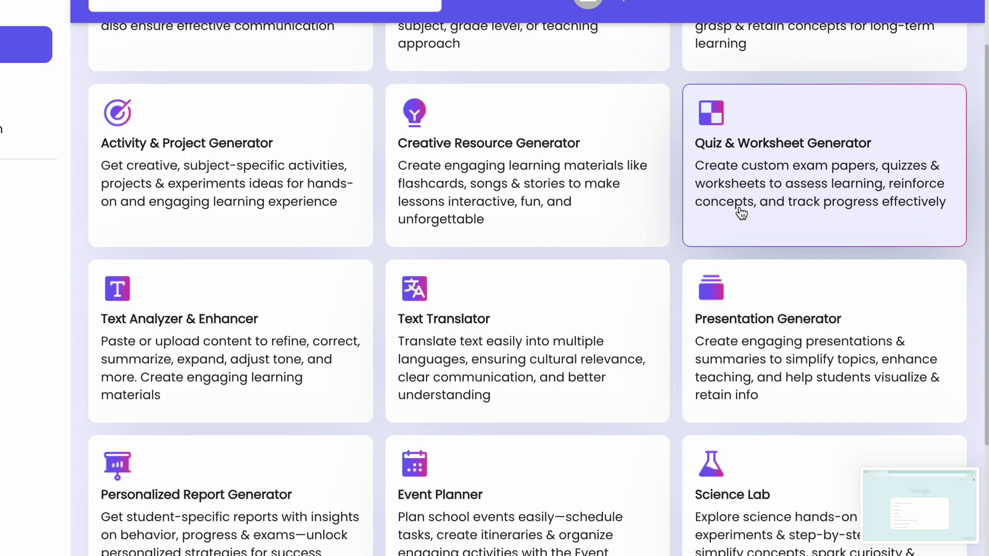
left_click(795, 191)
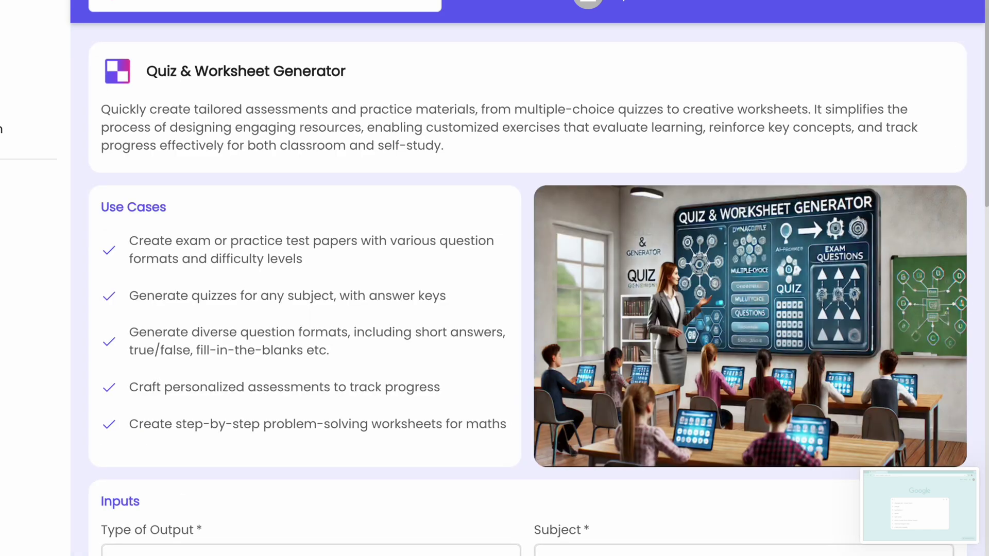
key("alt+f")
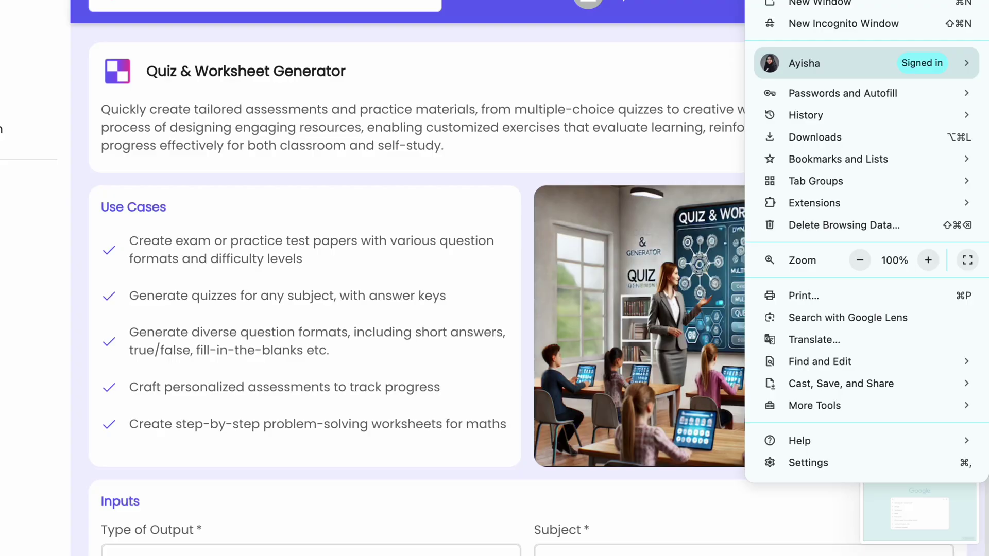
Step: Check the downloads history, close it, and scroll through the Knowledge Hub articles
left_click(838, 139)
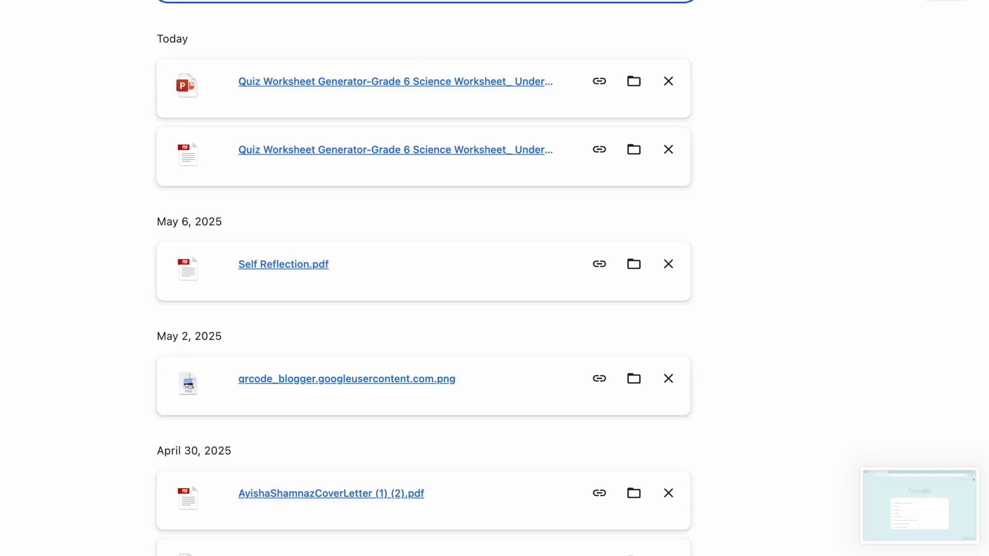
key("ctrl+w")
scroll(573, 312, "down", 5)
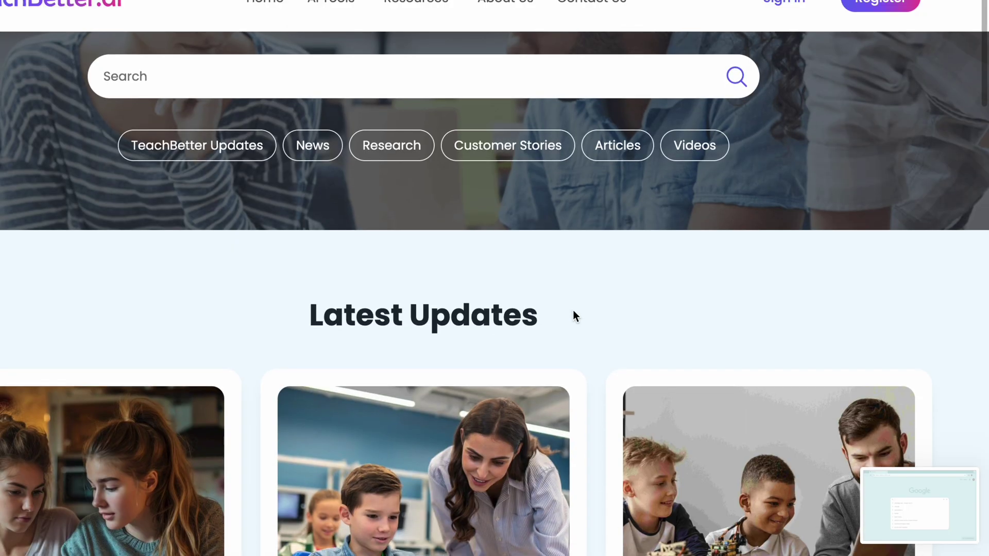
scroll(574, 311, "down", 10)
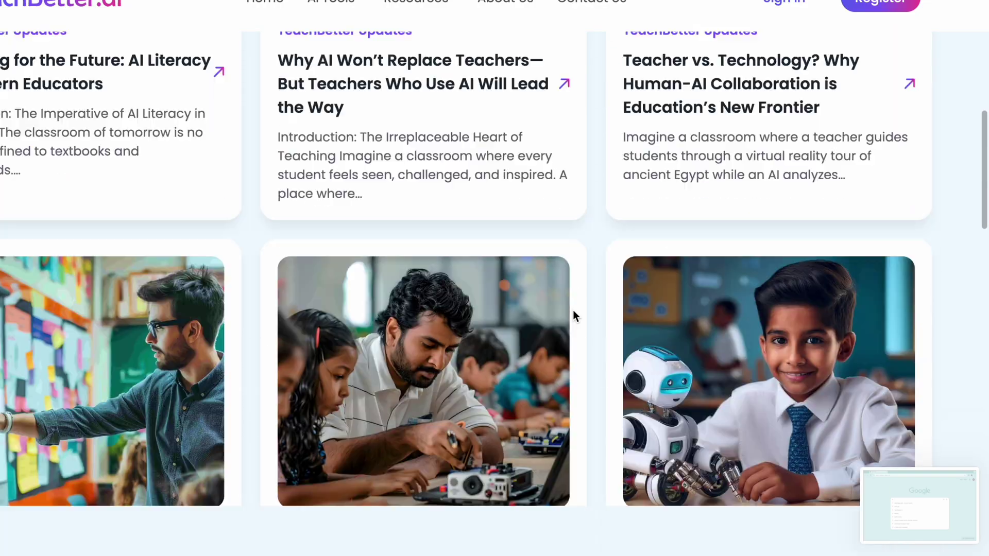
scroll(573, 310, "down", 3)
scroll(573, 310, "up", 15)
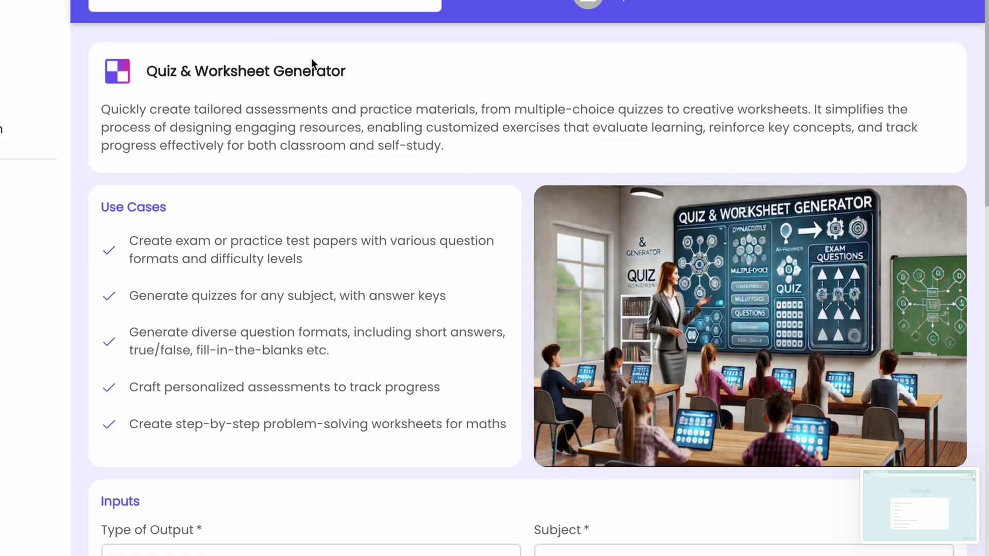
Step: Scroll past the export buttons and show Chrome's recent downloads with the worksheet .pptx and .pdf
scroll(391, 77, "down", 3)
scroll(391, 73, "down", 1)
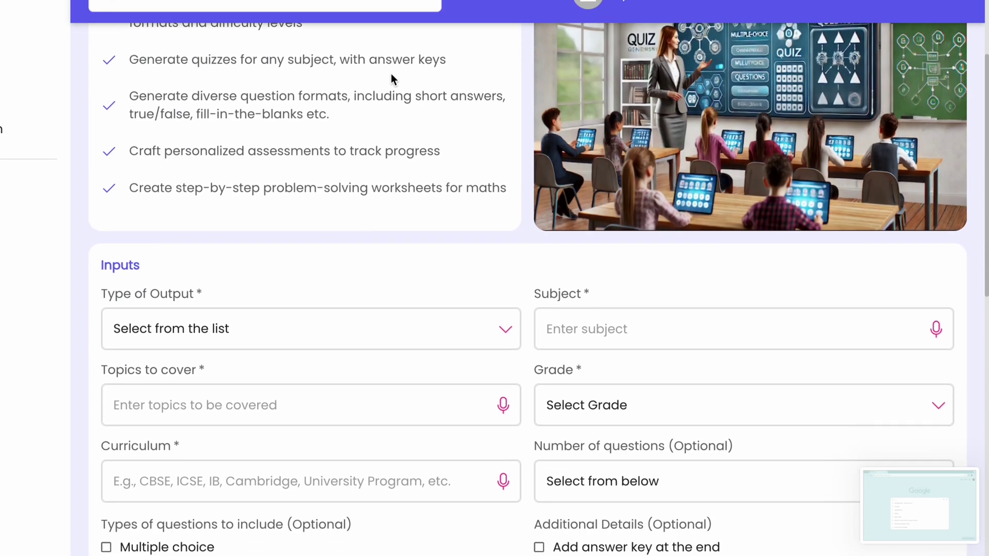
scroll(391, 75, "down", 8)
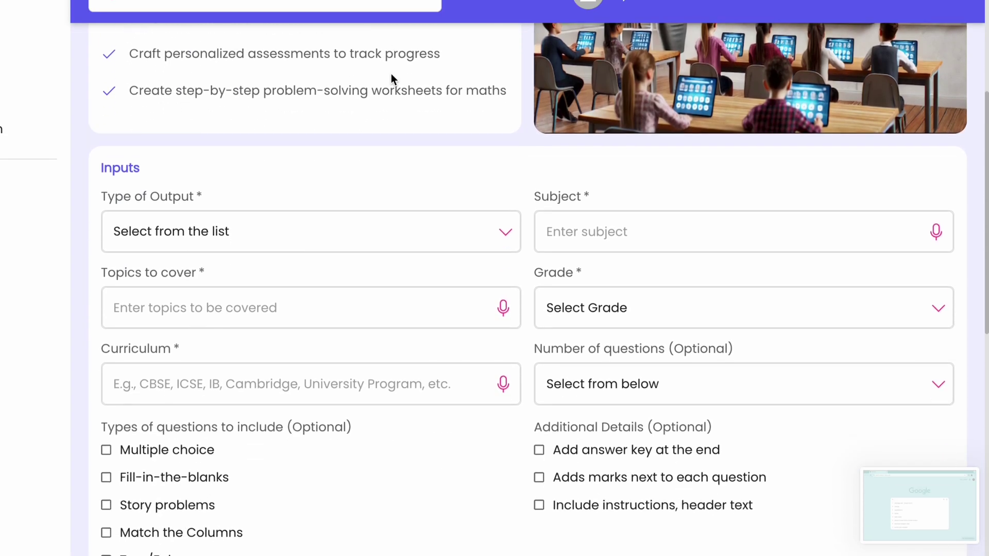
scroll(391, 79, "down", 7)
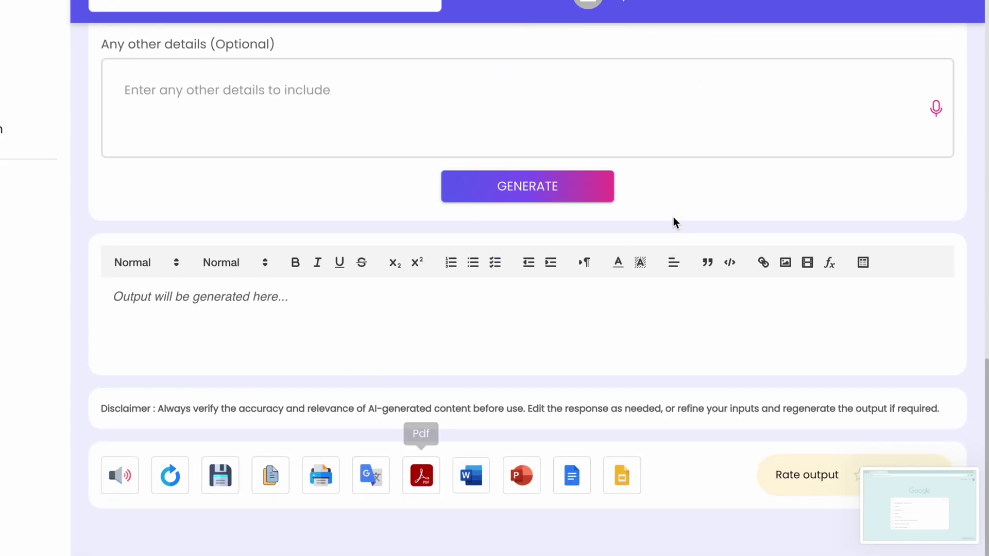
left_click(771, 1)
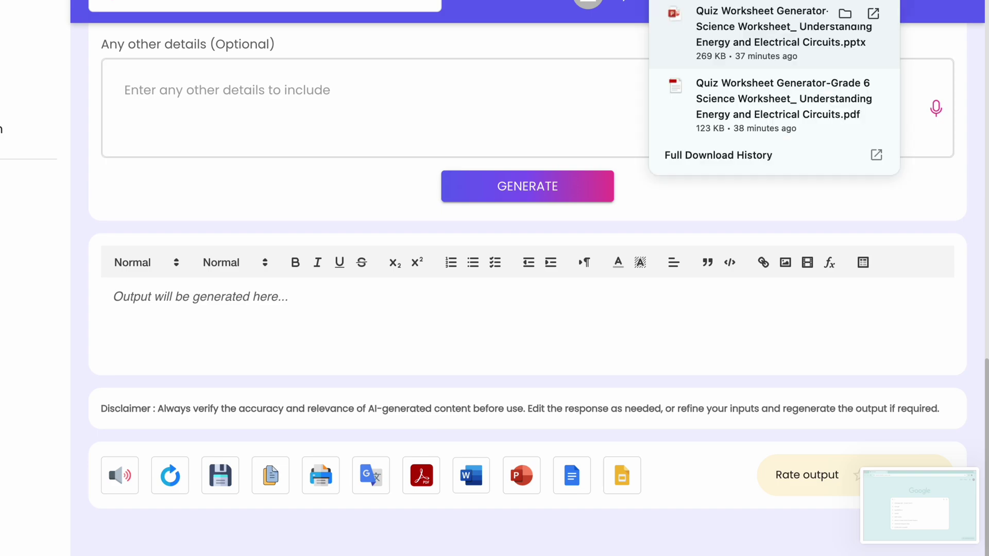
Step: Open the downloaded Energy and Electrical Circuits worksheet PDF and read its opening questions
left_click(733, 98)
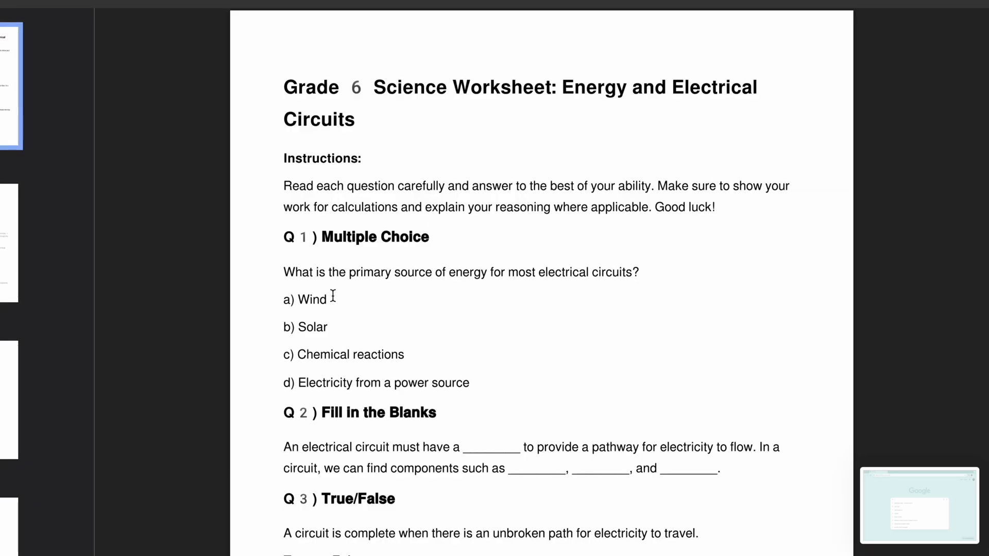
scroll(526, 171, "down", 1)
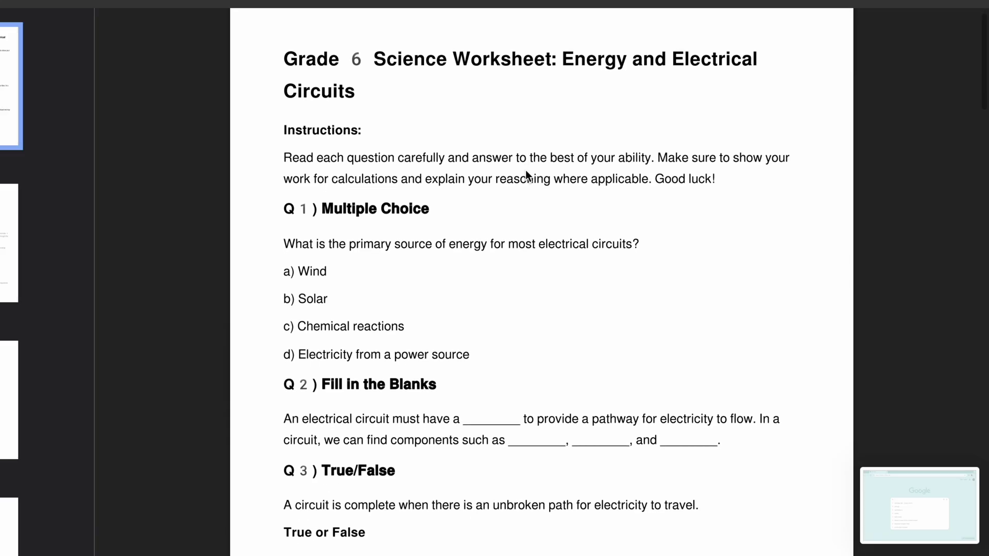
scroll(525, 171, "down", 2)
scroll(525, 171, "up", 2)
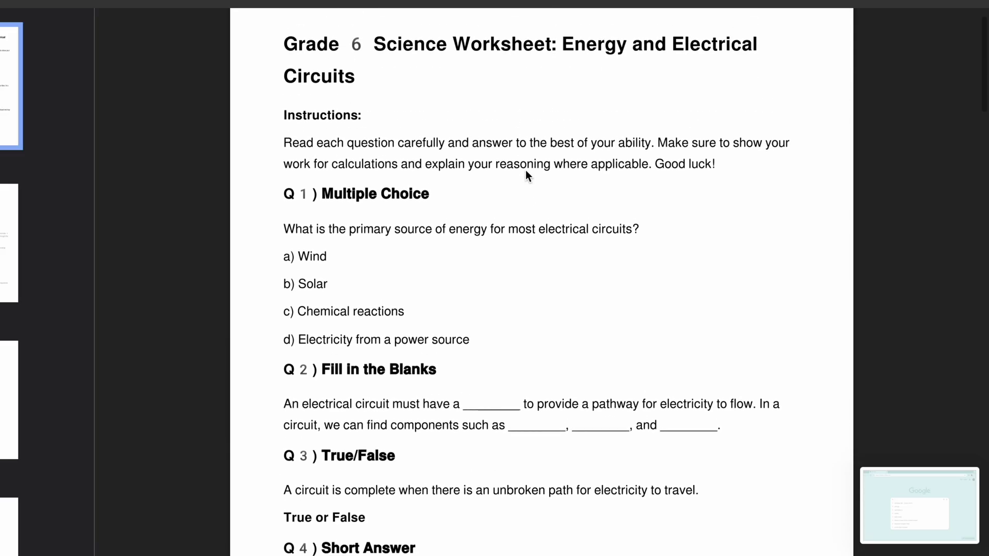
scroll(525, 171, "down", 7)
scroll(526, 170, "down", 7)
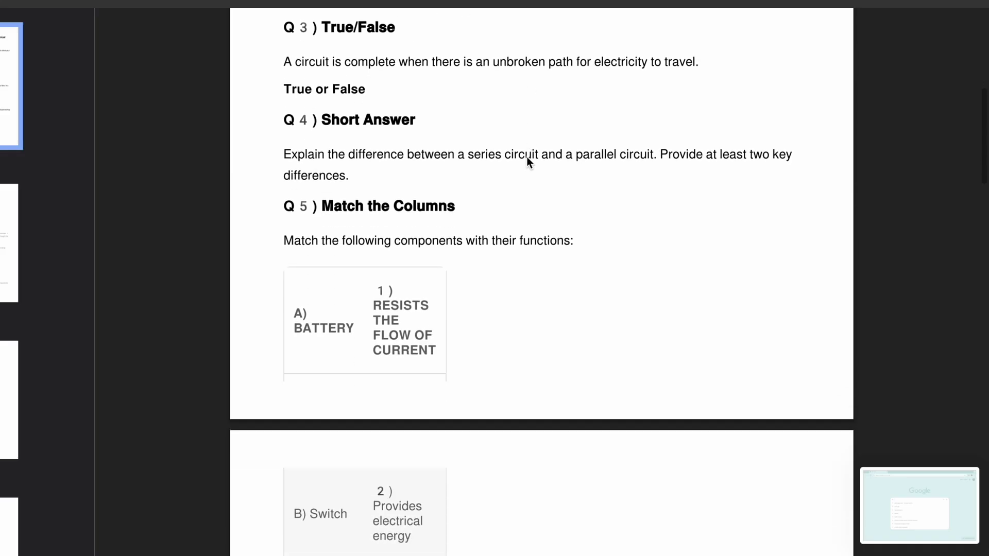
Step: Review the match table and answer key, return to the top, and reopen the downloads list
scroll(526, 157, "down", 10)
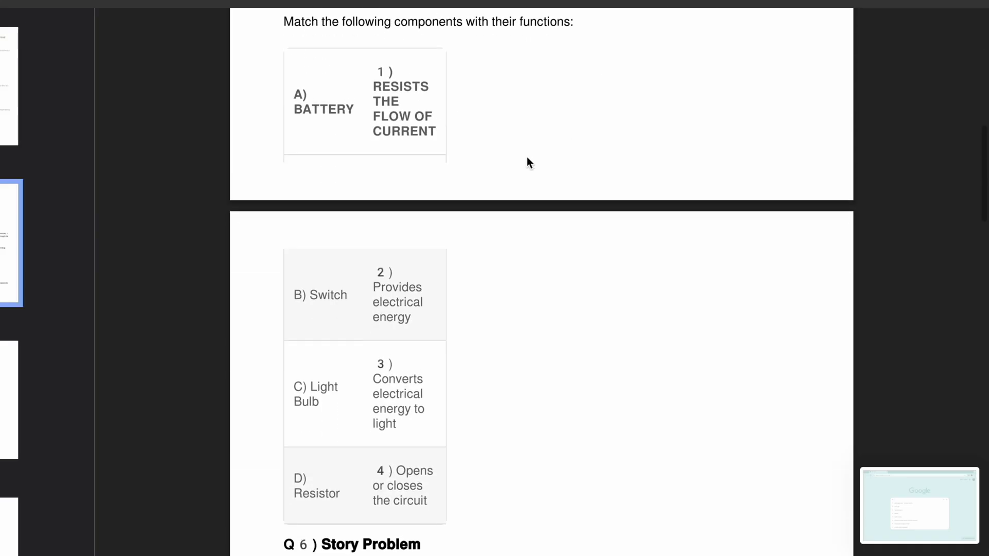
scroll(526, 162, "down", 1)
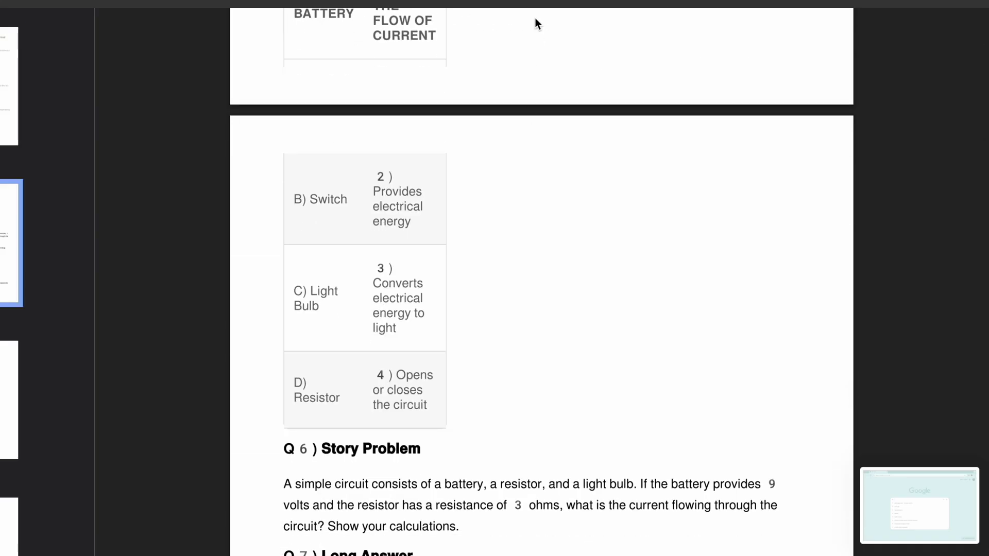
scroll(515, 249, "down", 20)
scroll(515, 251, "down", 16)
scroll(515, 250, "up", 20)
scroll(515, 250, "up", 20)
scroll(515, 249, "up", 10)
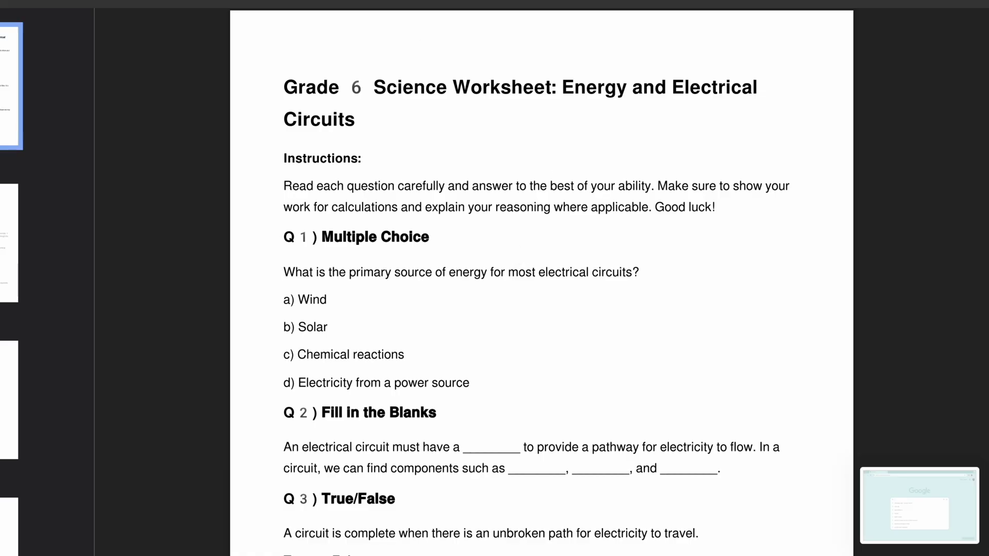
left_click(839, 3)
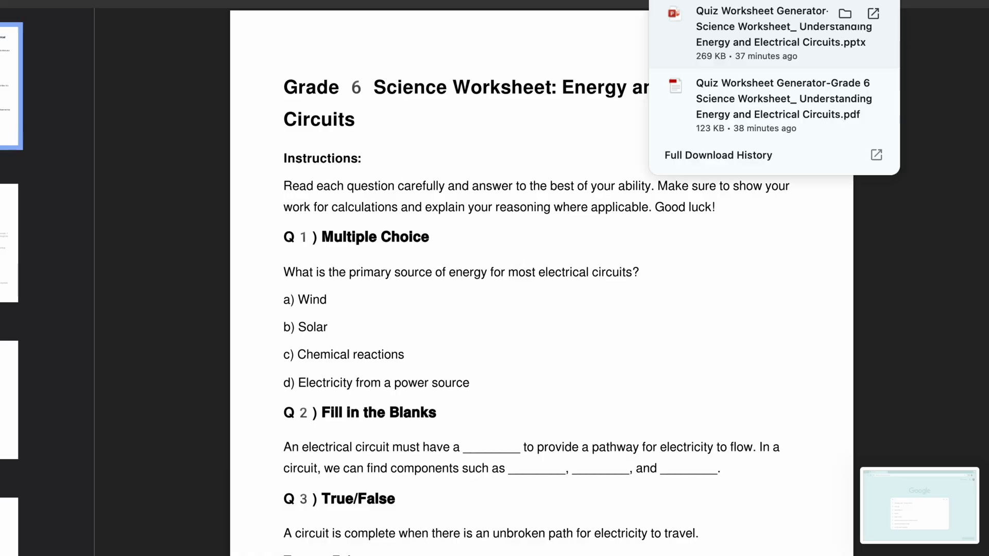
Step: Open the worksheet .pptx in PowerPoint and page from Introduction through Fill in the Blanks and Story Problem to Thank You, then return to Chrome
left_click(766, 36)
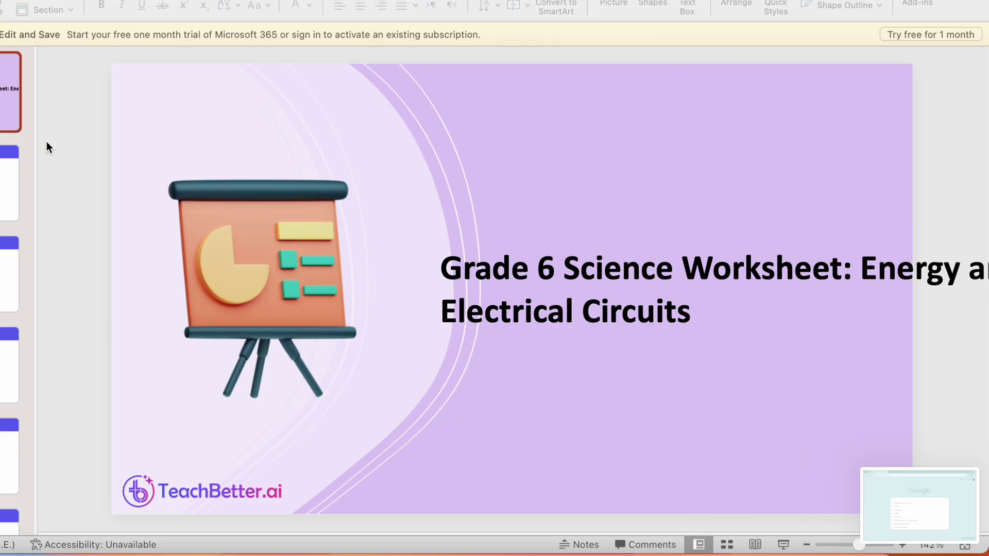
left_click(9, 184)
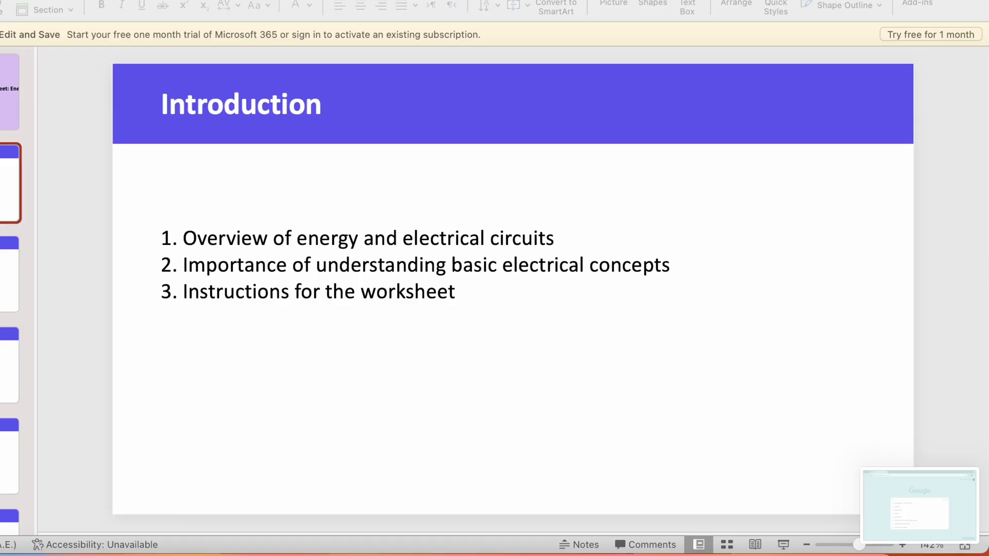
key("Down")
key("Down")
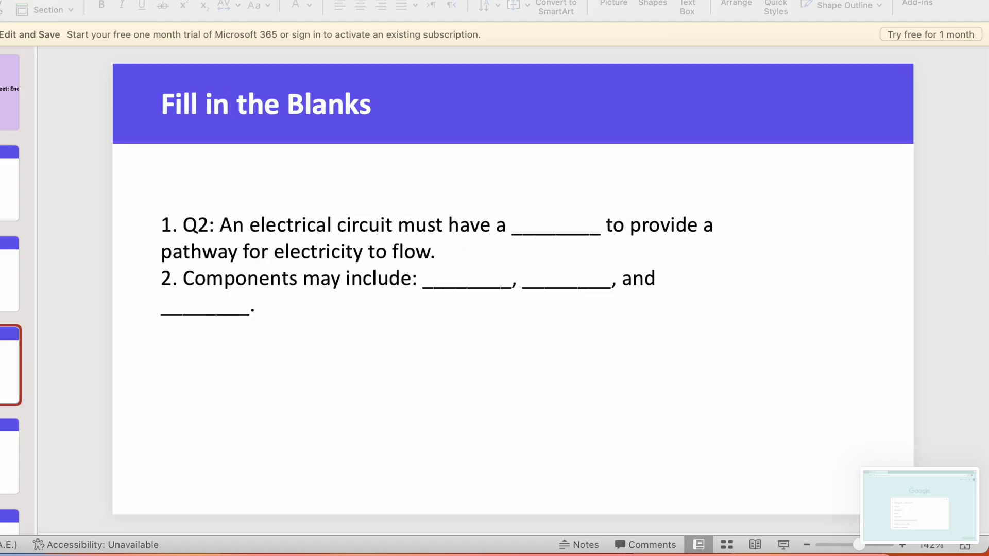
key("Down")
key("Down")
key("Down")
key("Down")
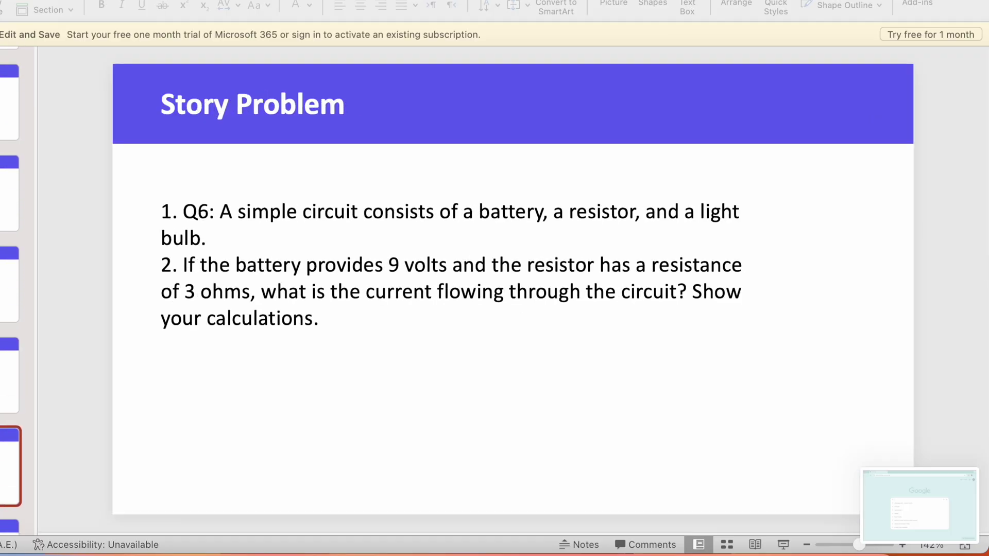
key("Down")
key("Down")
key("Down")
key("Down")
key("Down")
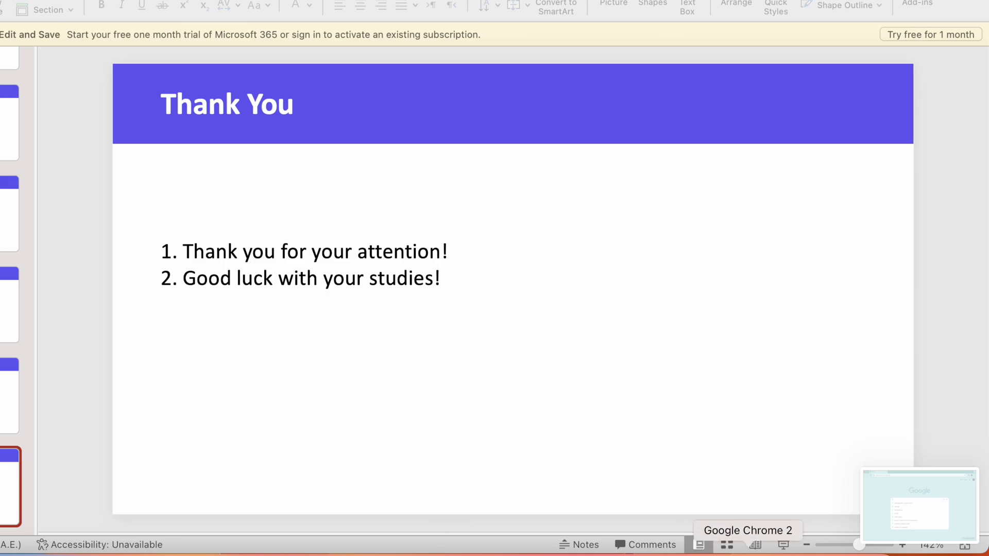
left_click(748, 547)
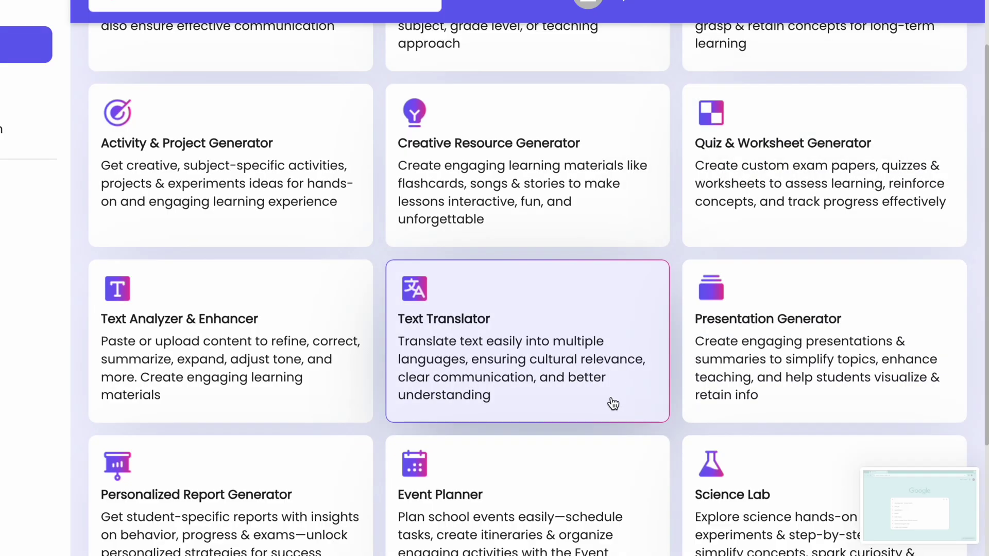
Step: Scroll the AI tools grid down to Personalized Report Generator, Event Planner and Science Lab
scroll(613, 404, "down", 2)
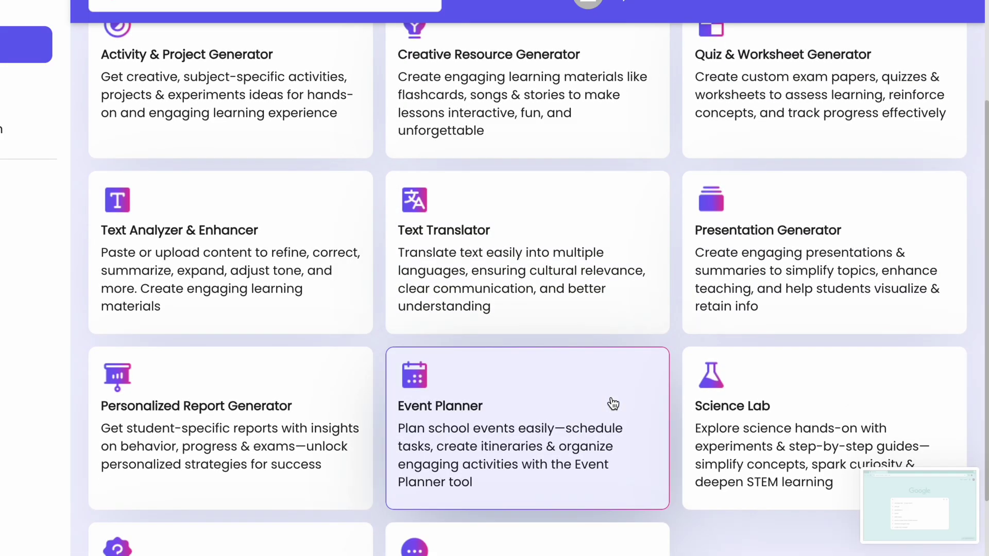
scroll(613, 404, "down", 3)
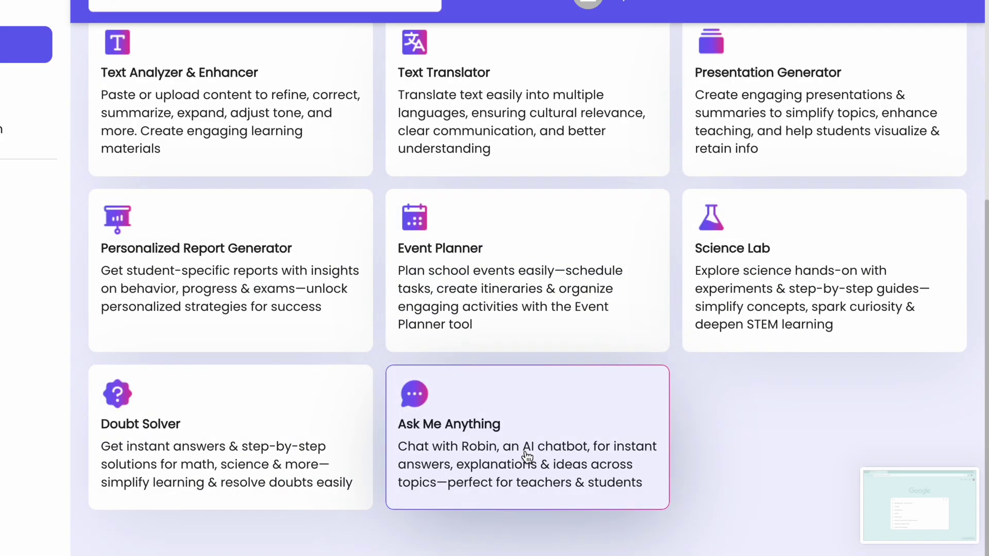
Step: Open the Science Lab tool and look over its use cases, Inputs form and GENERATE section
left_click(819, 232)
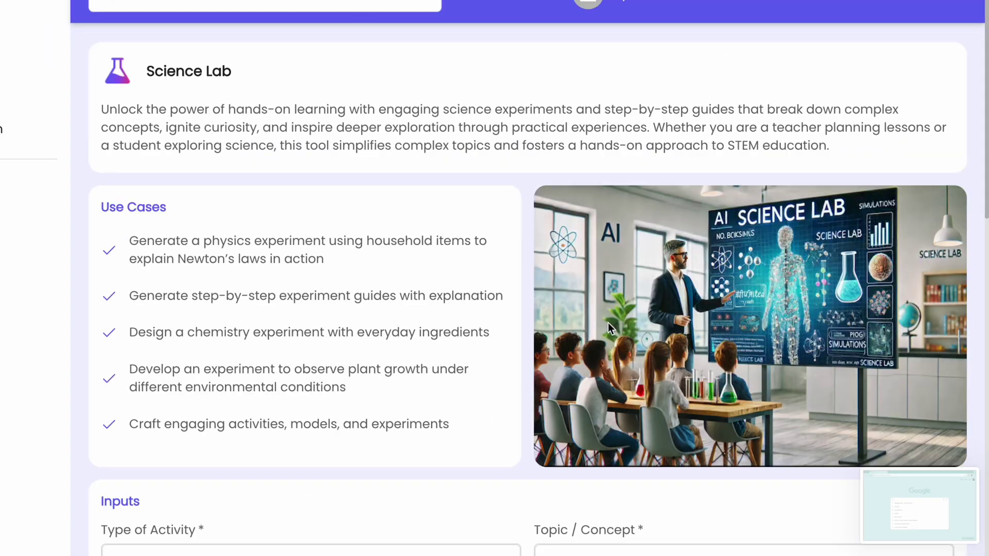
scroll(563, 350, "down", 1)
scroll(563, 350, "up", 1)
scroll(563, 350, "down", 6)
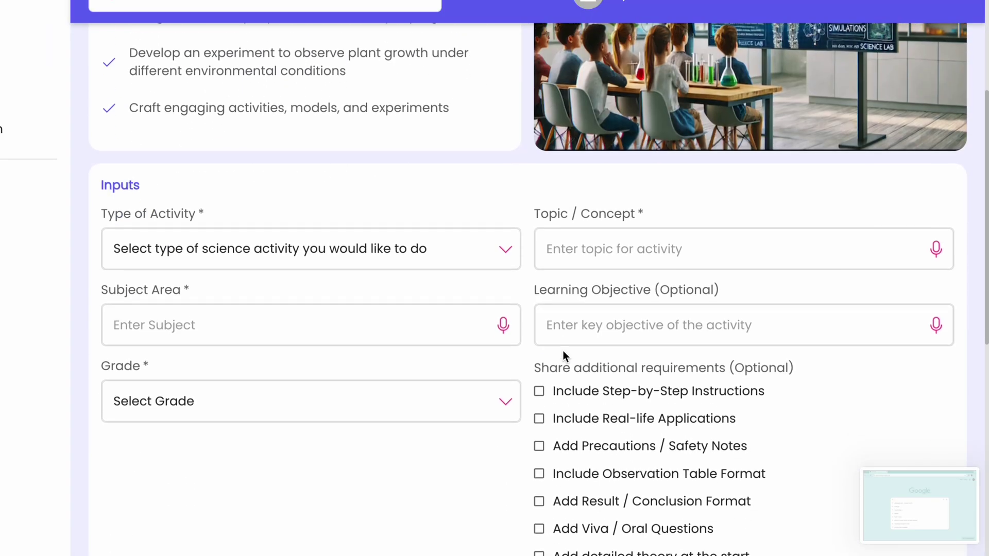
scroll(565, 356, "down", 1)
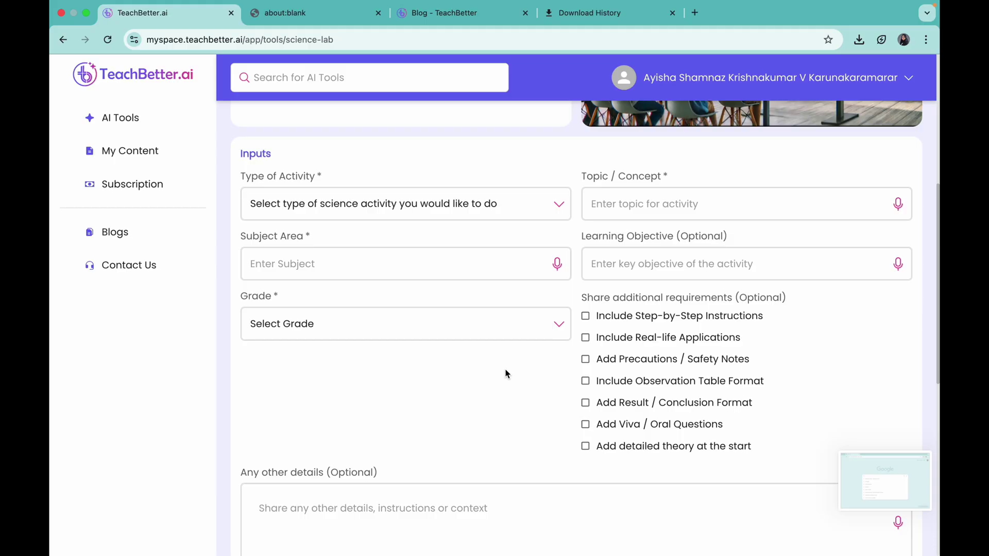
scroll(505, 373, "down", 10)
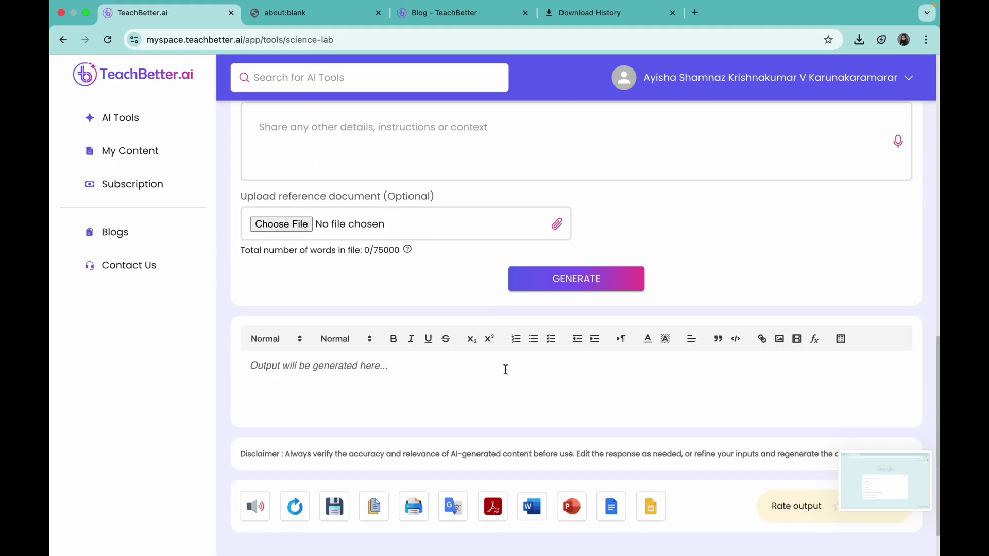
scroll(505, 374, "up", 10)
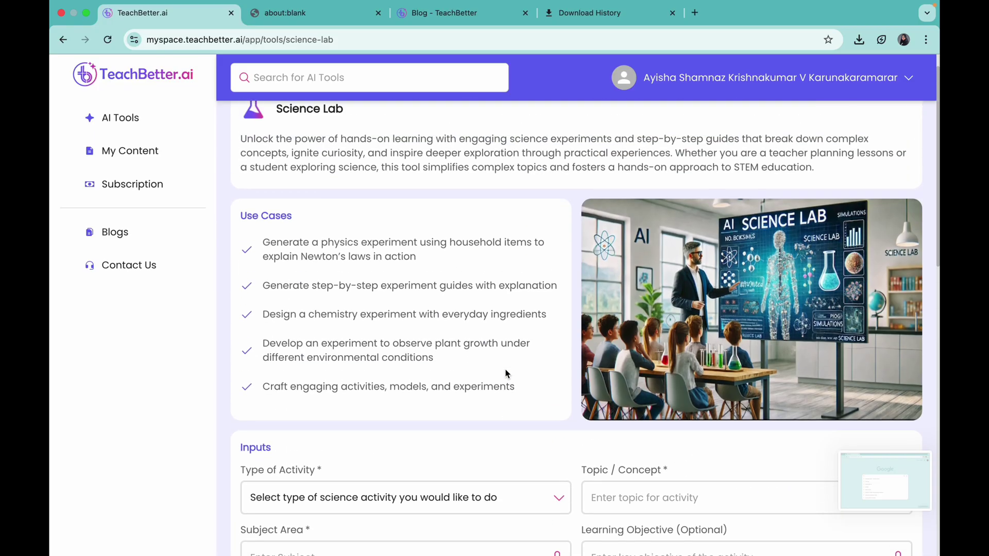